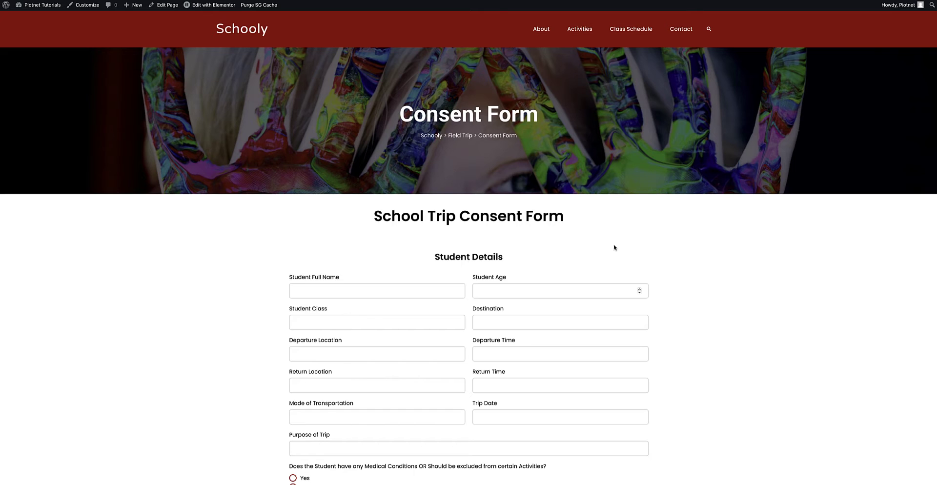
# Scroll down to the Parent/Guardian Signature box and draw a signature in it.
pyautogui.scroll(-2, 614, 247)
pyautogui.scroll(-2, 615, 247)
pyautogui.scroll(-2, 615, 248)
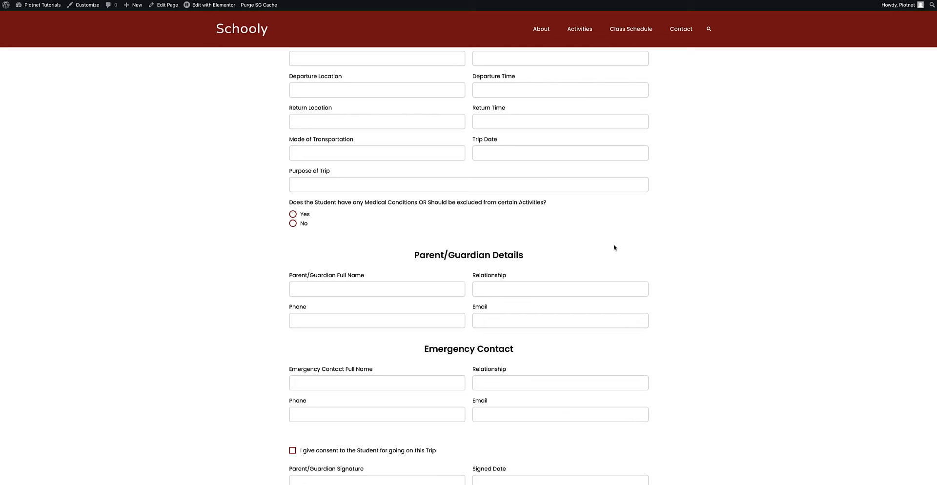
pyautogui.scroll(-3, 614, 247)
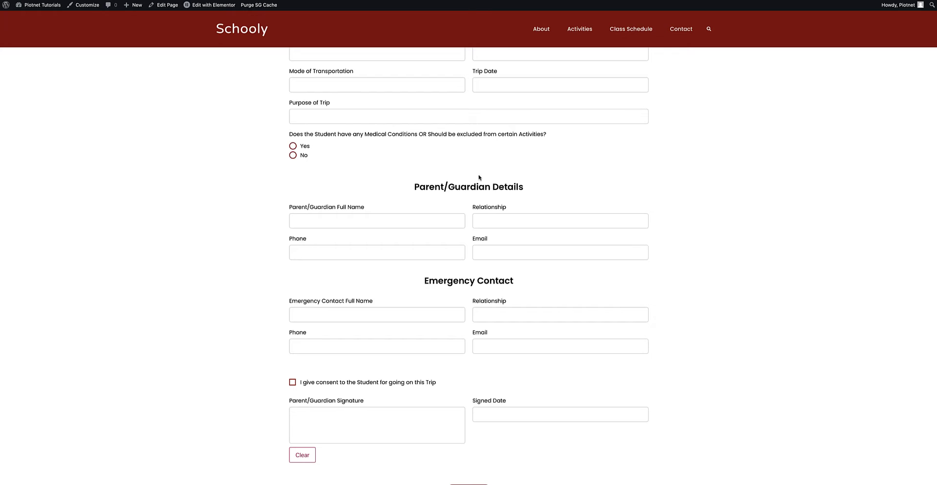
pyautogui.scroll(-2, 551, 251)
pyautogui.scroll(-1, 551, 252)
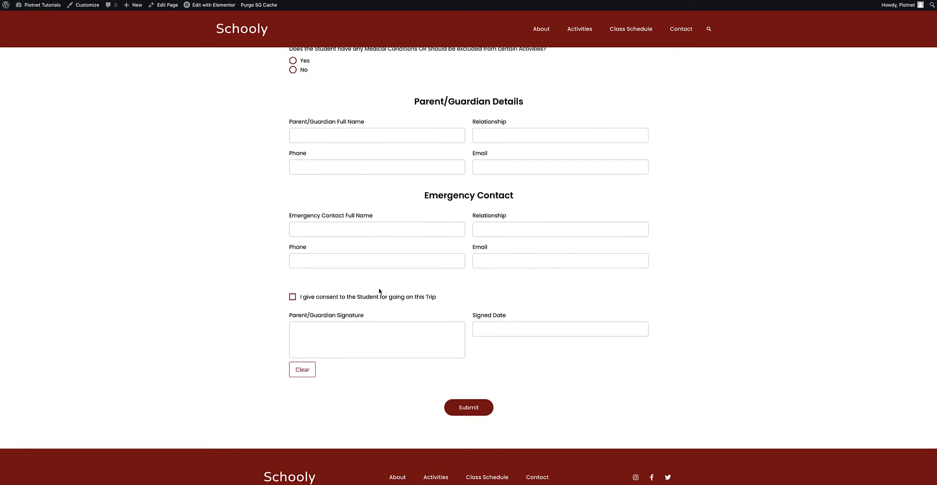
pyautogui.moveTo(332, 340); pyautogui.dragTo(408, 342)
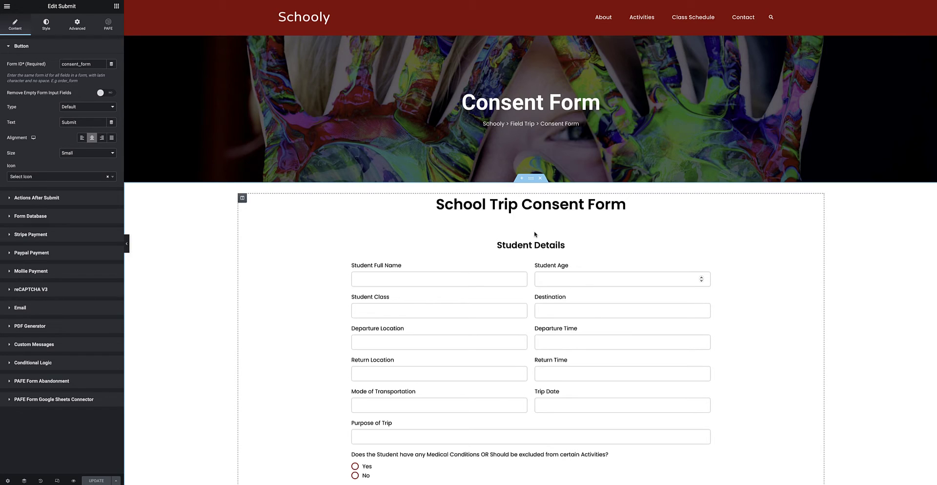
pyautogui.moveTo(531, 205)
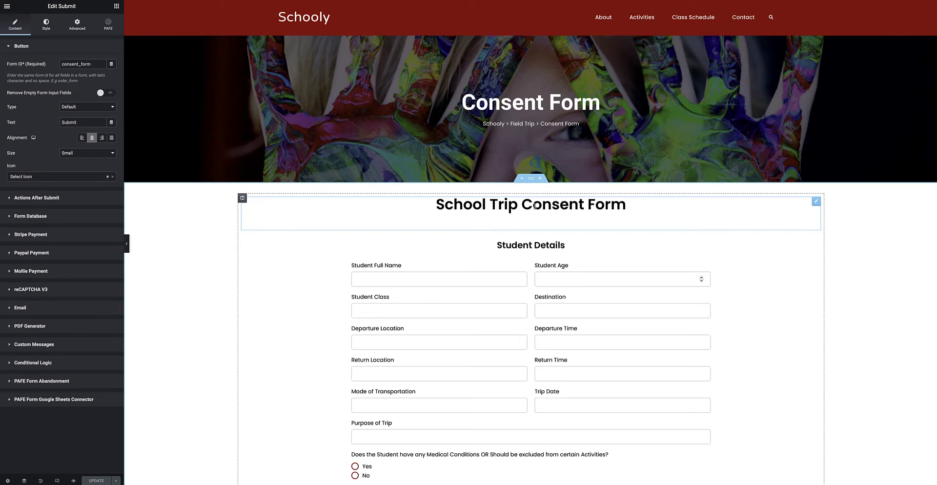
# Open the Student Full Name field (ID student_name) and scroll down to the PDF preview.
pyautogui.scroll(-1, 535, 207)
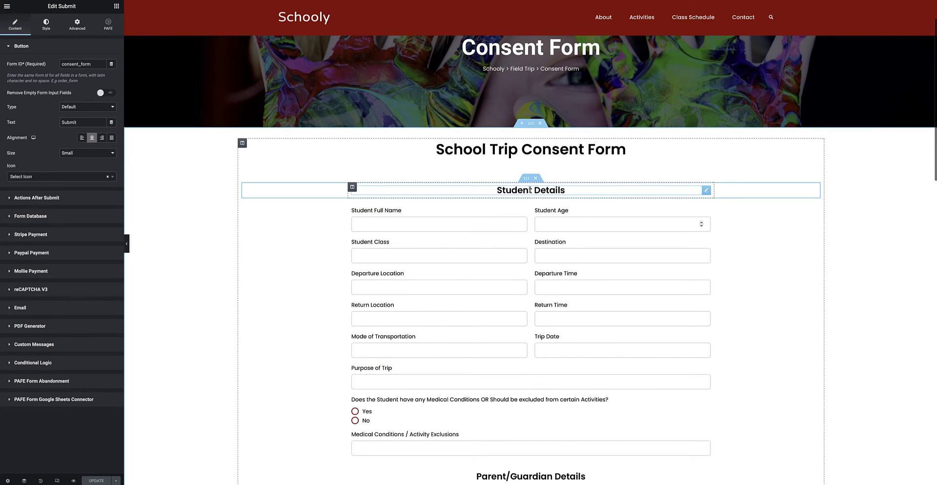
pyautogui.moveTo(622, 224)
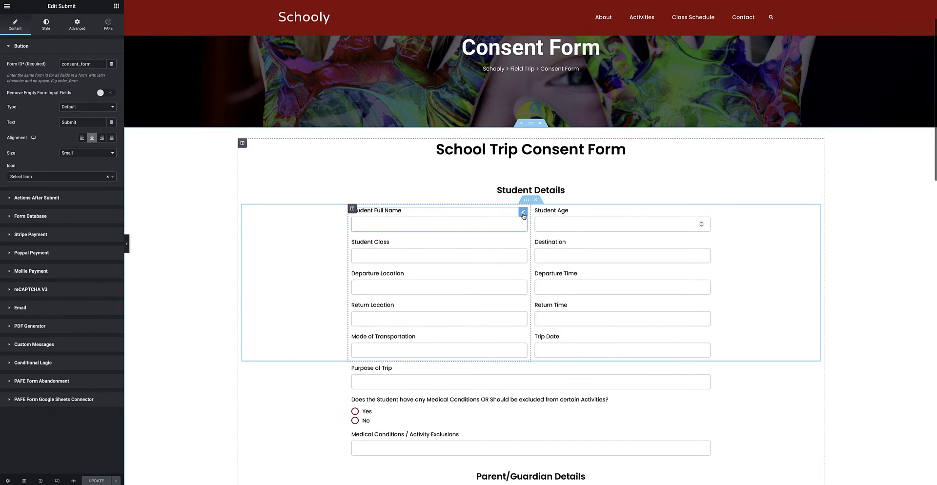
pyautogui.click(523, 213)
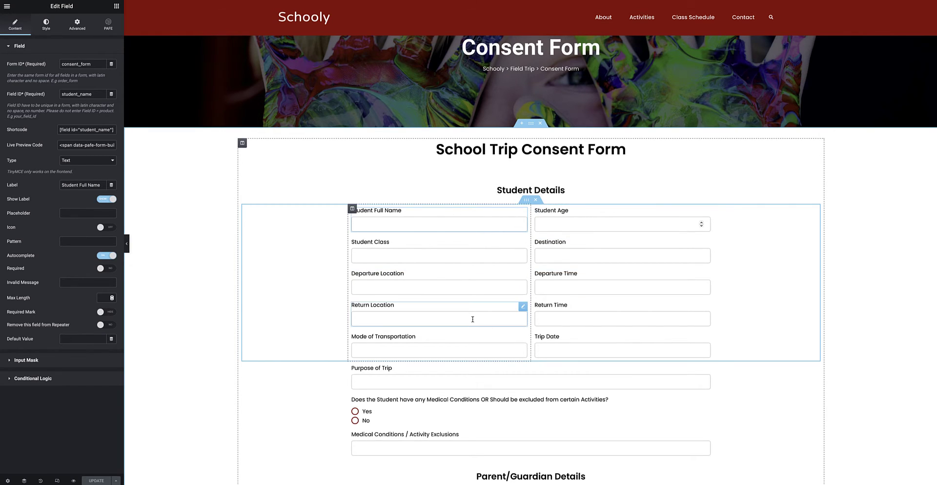
pyautogui.scroll(-2, 488, 313)
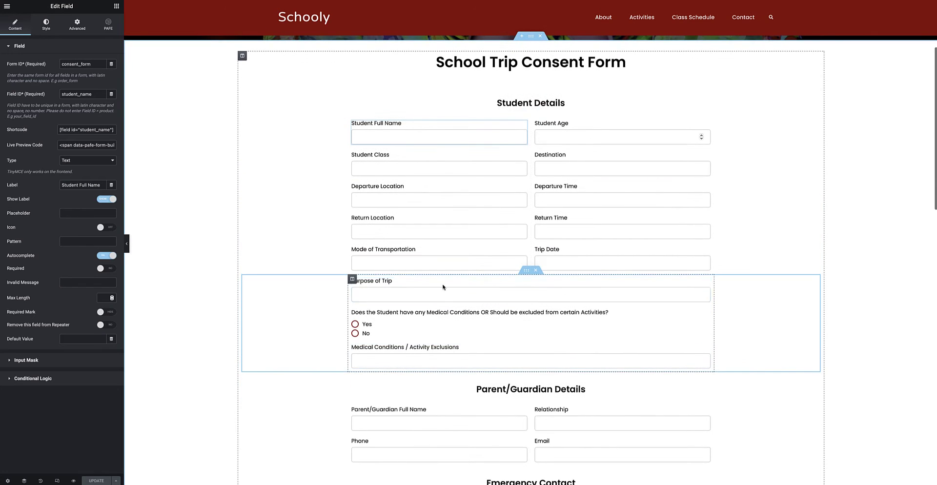
pyautogui.scroll(-3, 425, 288)
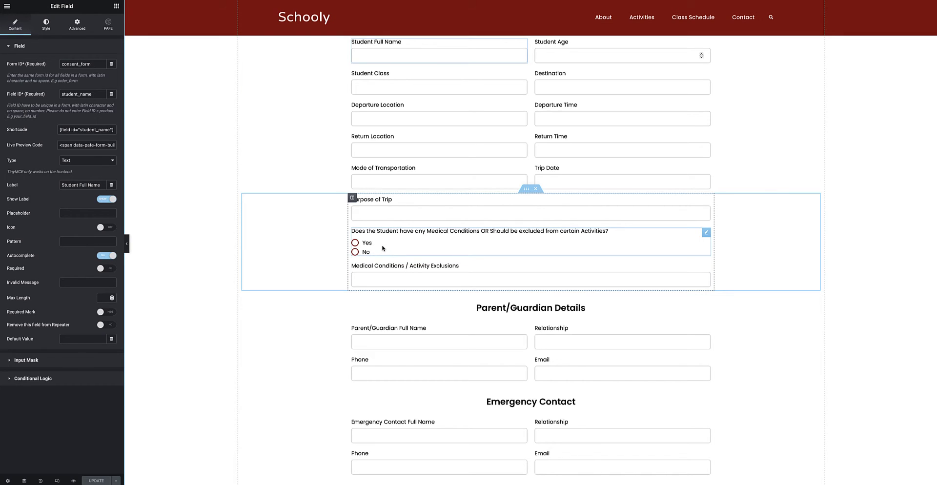
pyautogui.scroll(-1, 410, 278)
pyautogui.scroll(-1, 409, 279)
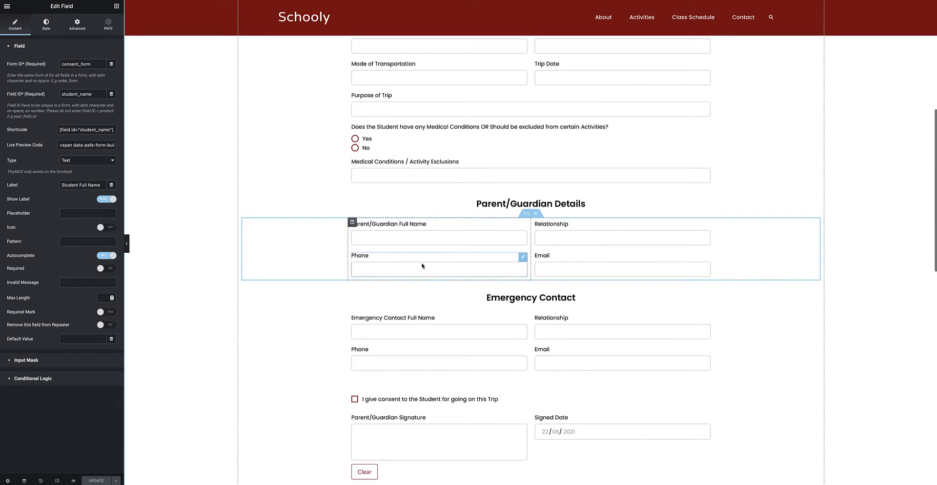
pyautogui.scroll(-2, 490, 328)
pyautogui.scroll(-2, 519, 256)
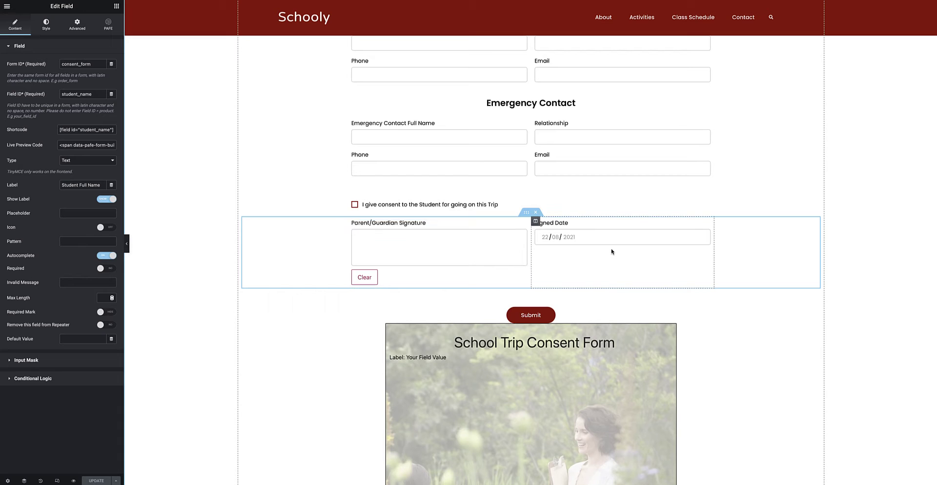
pyautogui.scroll(-3, 611, 252)
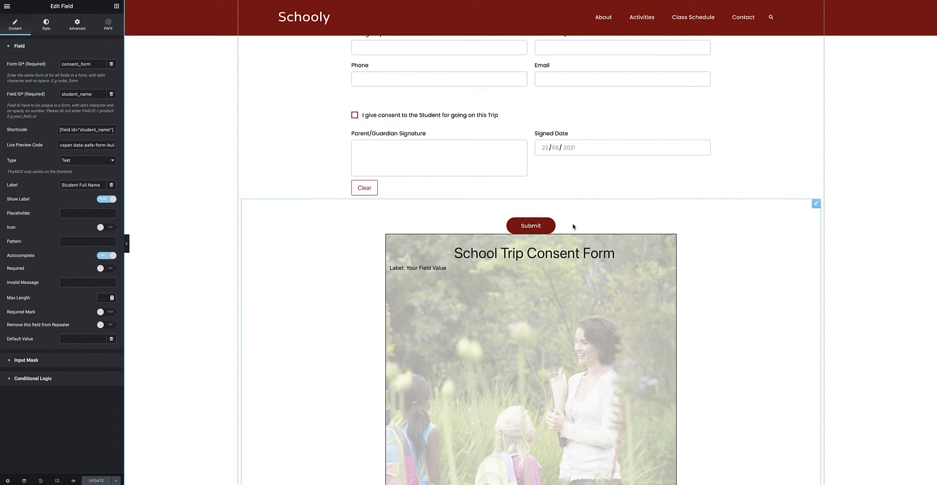
# In the Submit button's Actions After Submit, confirm Email and PDF Generator are listed.
pyautogui.click(816, 205)
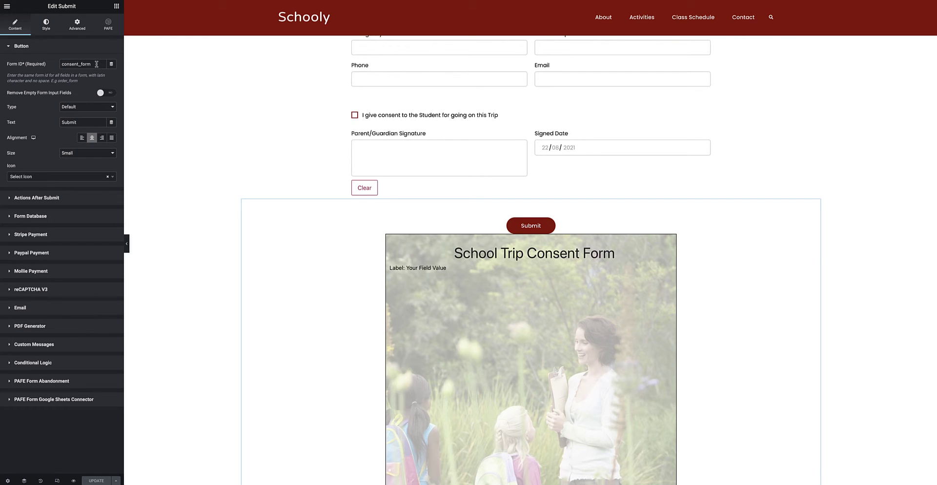
pyautogui.click(74, 201)
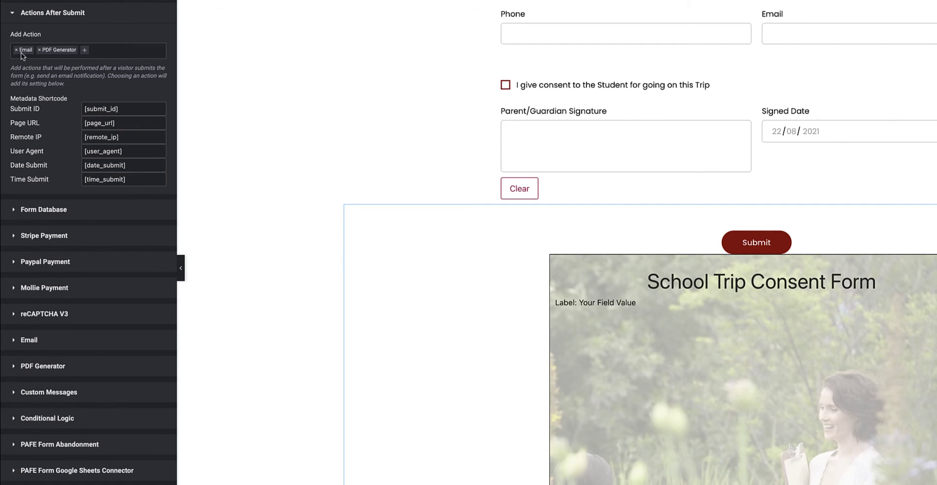
pyautogui.click(86, 50)
pyautogui.scroll(-5, 83, 98)
pyautogui.scroll(1, 86, 78)
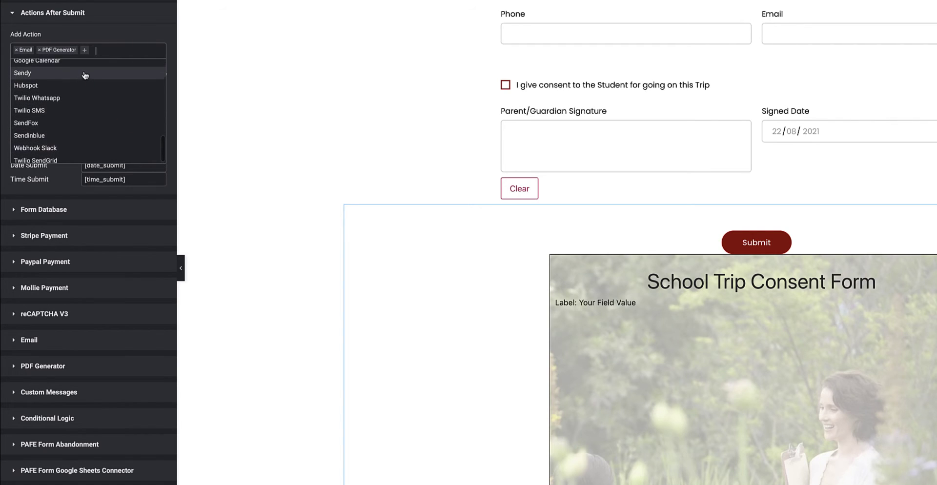
pyautogui.scroll(3, 85, 77)
pyautogui.scroll(2, 83, 77)
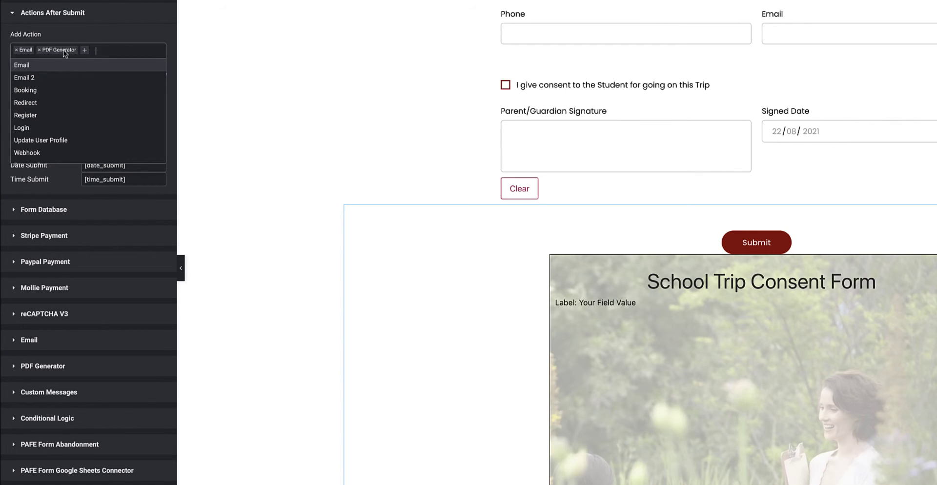
pyautogui.click(74, 30)
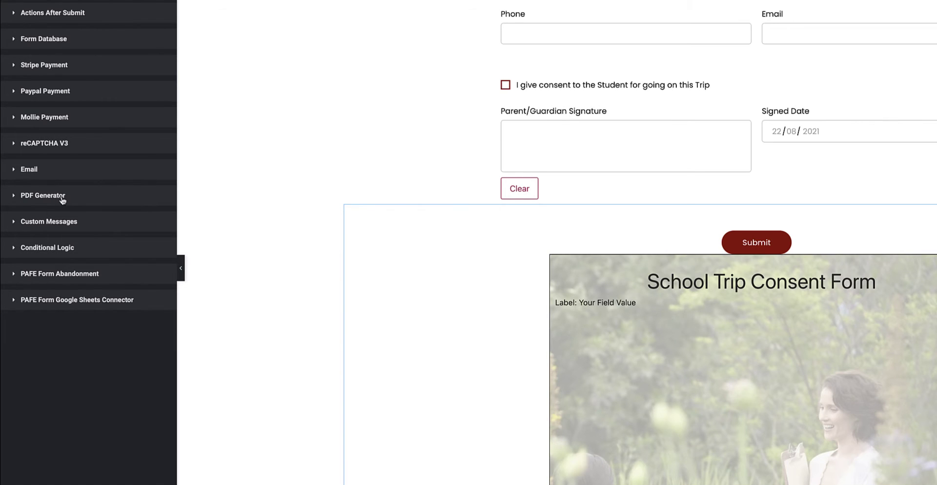
# In PDF Generator settings, keep A4 page size and a centred PDF title.
pyautogui.click(63, 200)
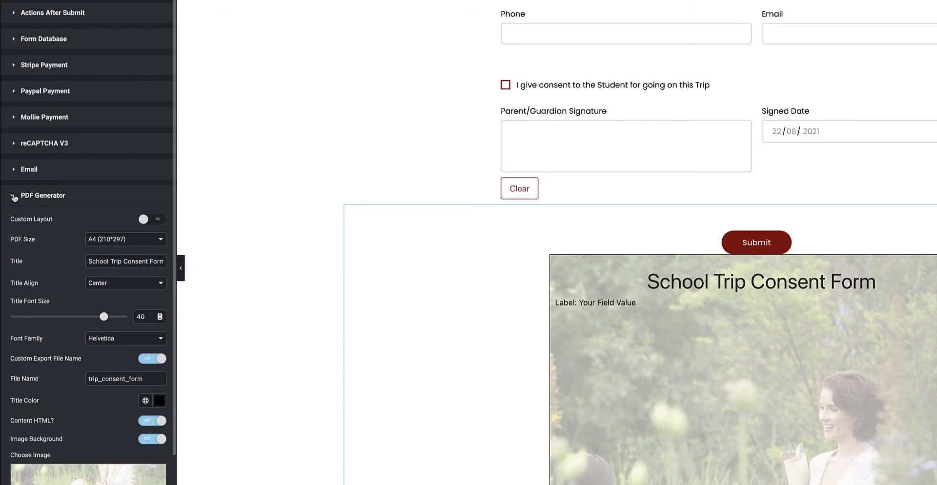
pyautogui.scroll(-1, 68, 202)
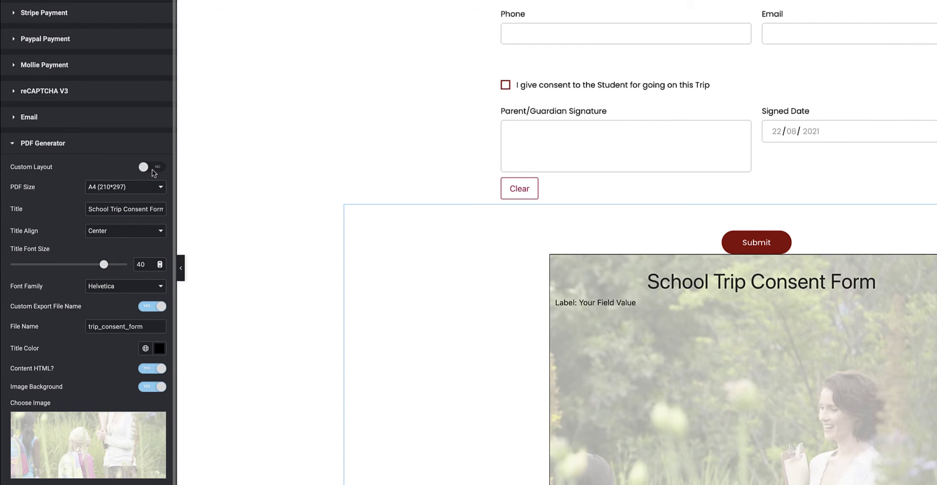
pyautogui.click(119, 190)
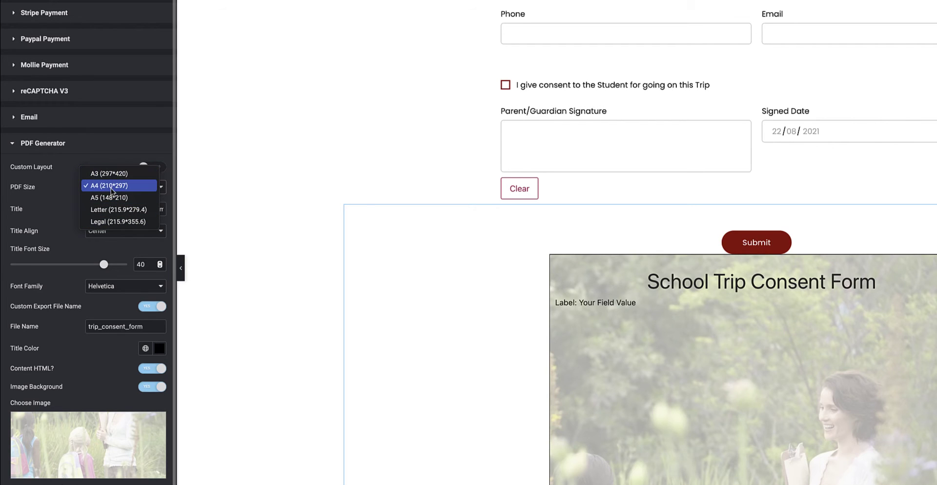
pyautogui.click(59, 195)
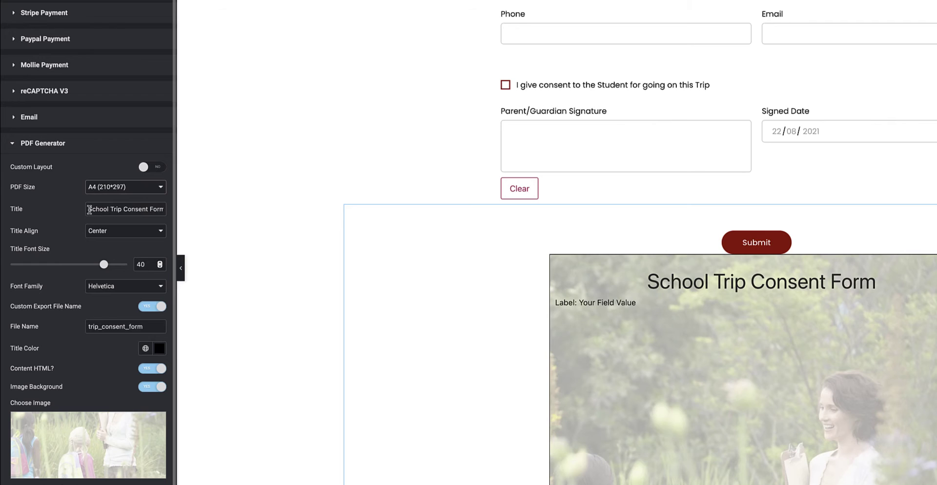
pyautogui.moveTo(89, 209); pyautogui.dragTo(152, 209)
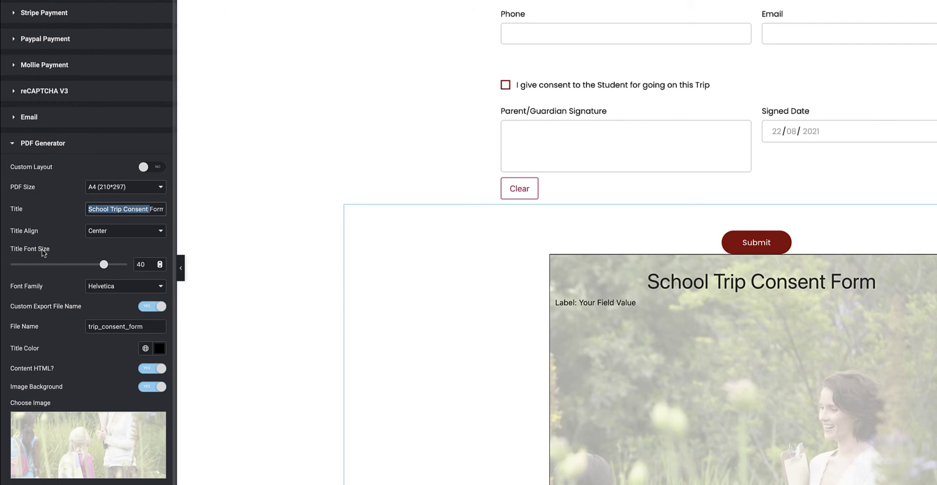
pyautogui.click(115, 236)
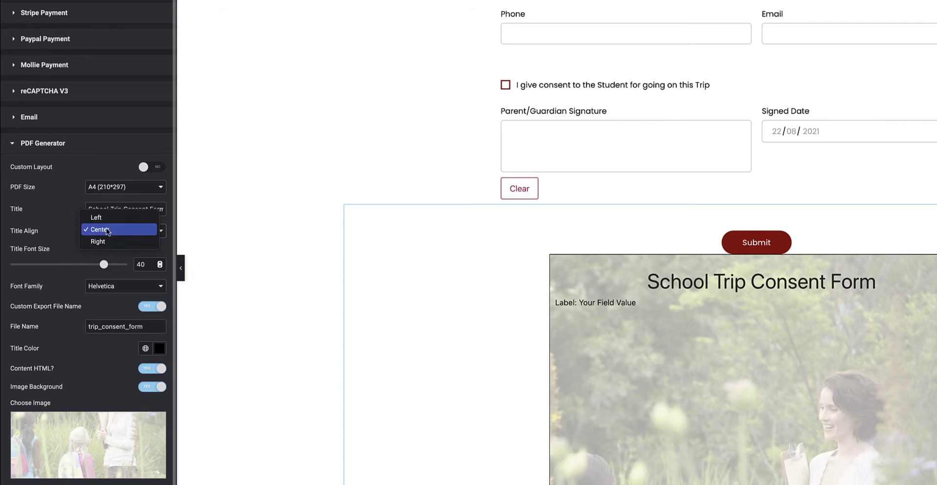
pyautogui.click(67, 215)
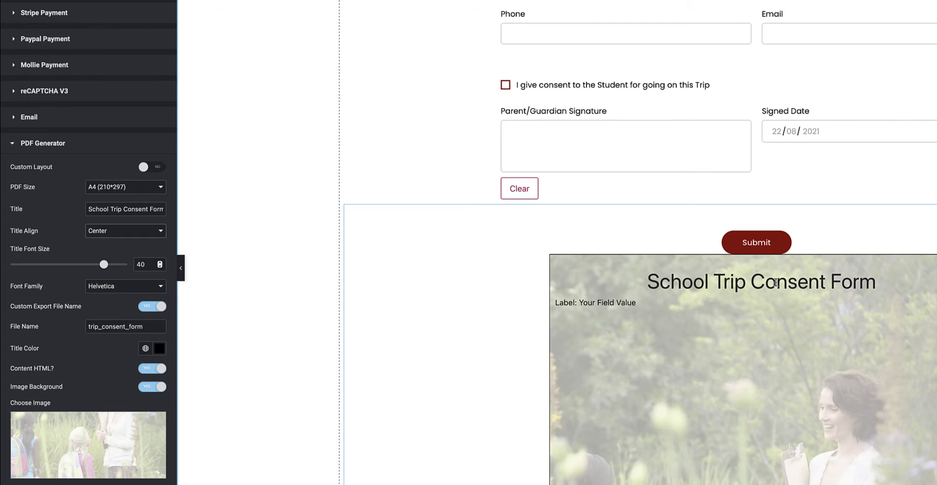
# Keep Helvetica as the PDF font and set the export file name to trip_consent_form.
pyautogui.scroll(-2, 89, 251)
pyautogui.click(117, 206)
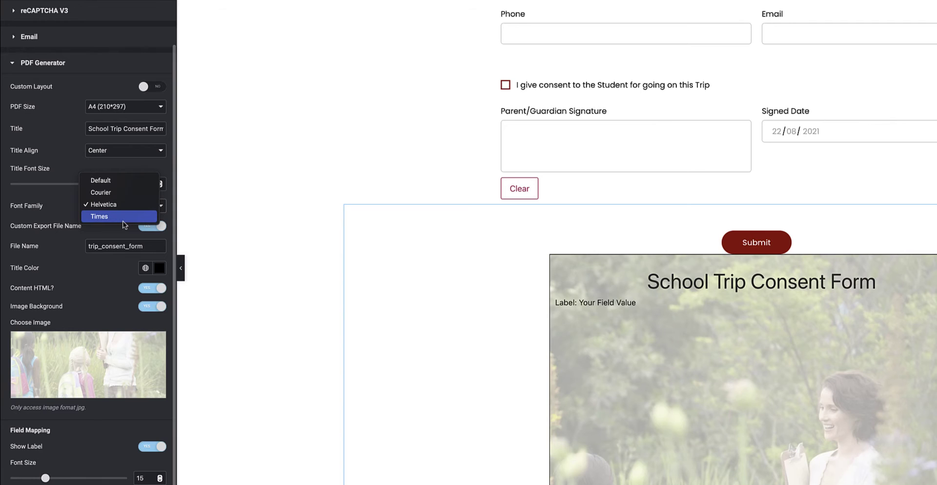
pyautogui.click(59, 193)
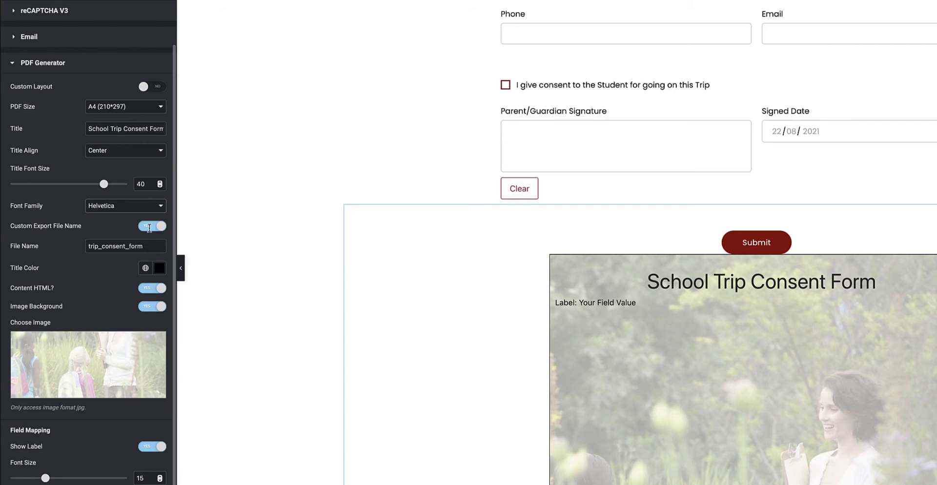
pyautogui.moveTo(146, 247); pyautogui.dragTo(75, 247)
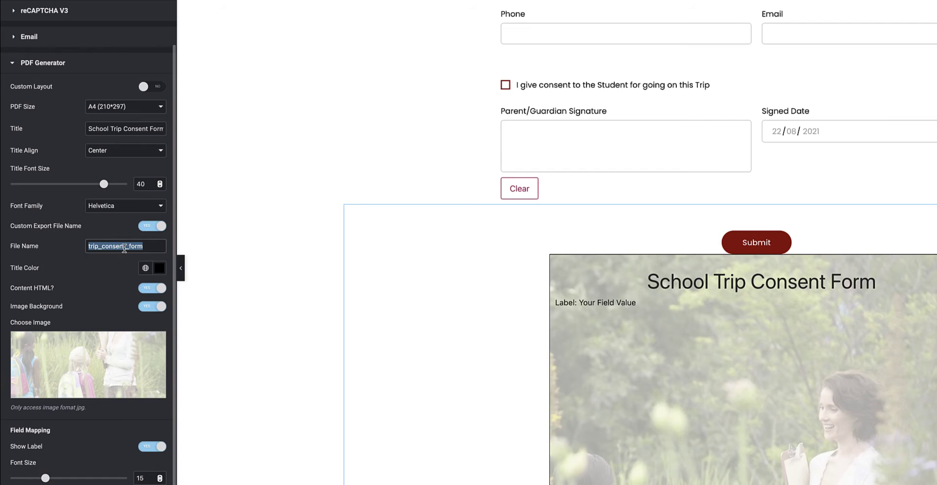
pyautogui.click(66, 250)
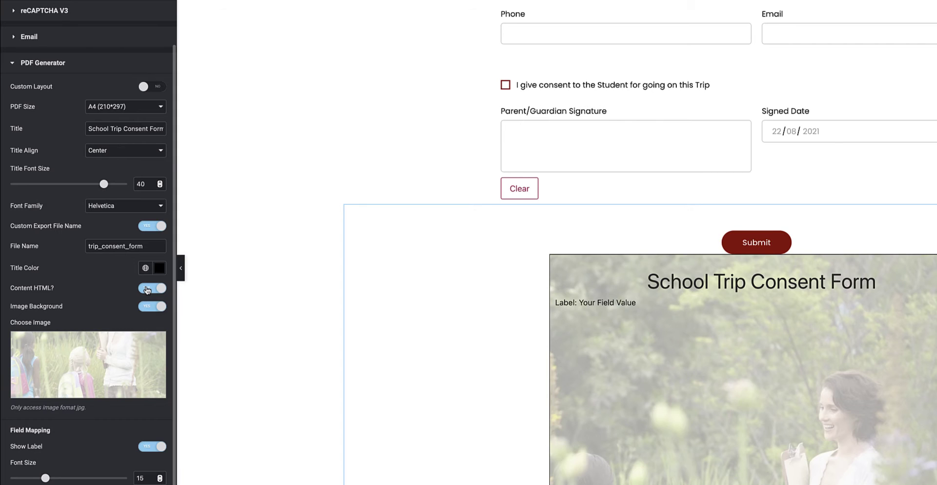
# Toggle the PDF's photo background off and back on, then review the PDF preview.
pyautogui.moveTo(88, 362)
pyautogui.click(149, 306)
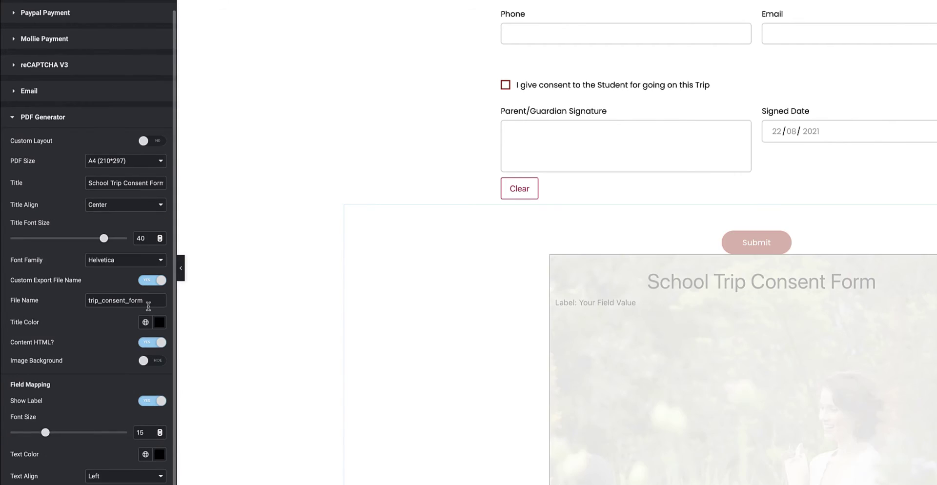
pyautogui.scroll(-4, 648, 362)
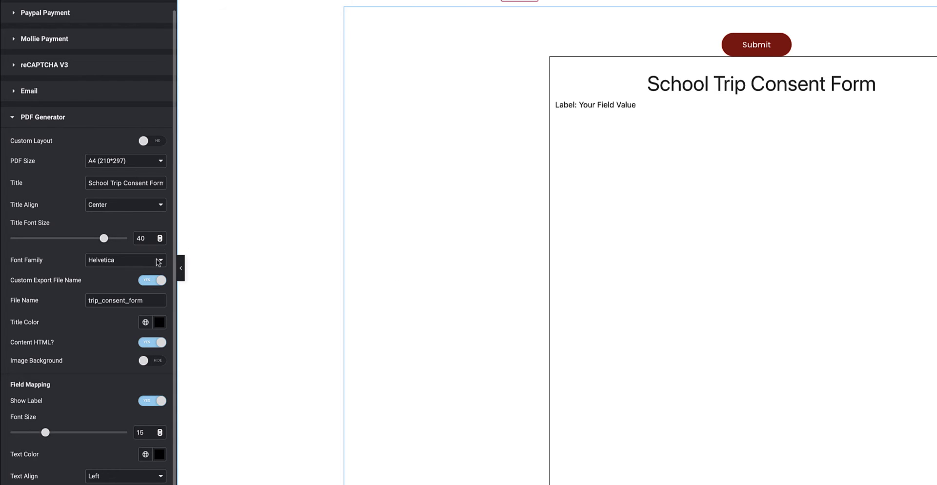
pyautogui.click(155, 361)
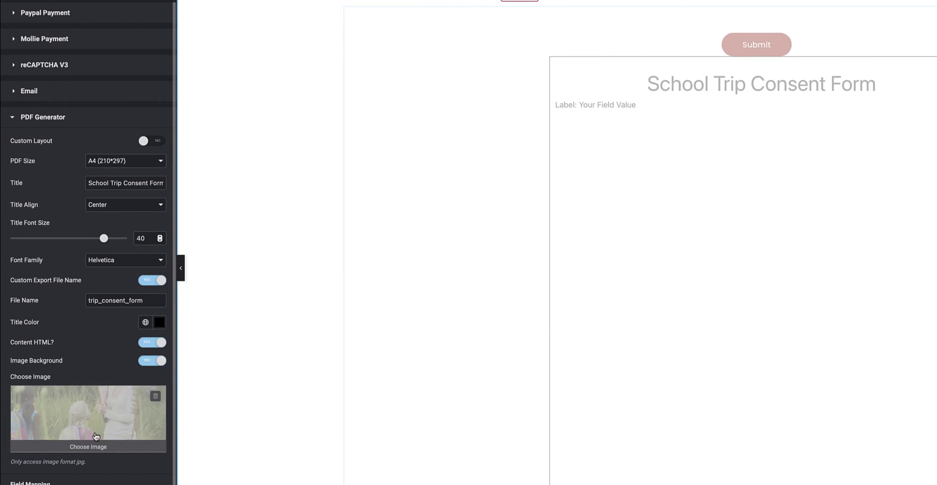
pyautogui.scroll(-1, 793, 251)
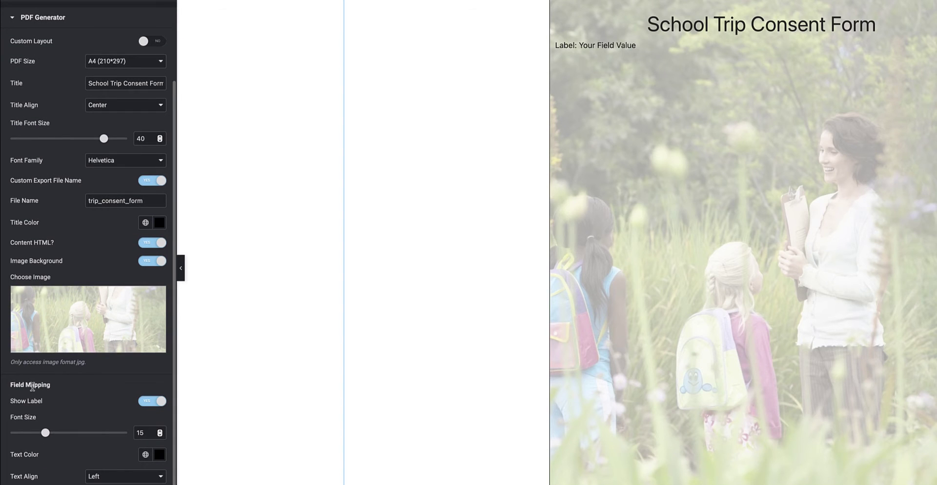
pyautogui.scroll(3, 595, 259)
pyautogui.scroll(6, 595, 259)
pyautogui.scroll(4, 595, 259)
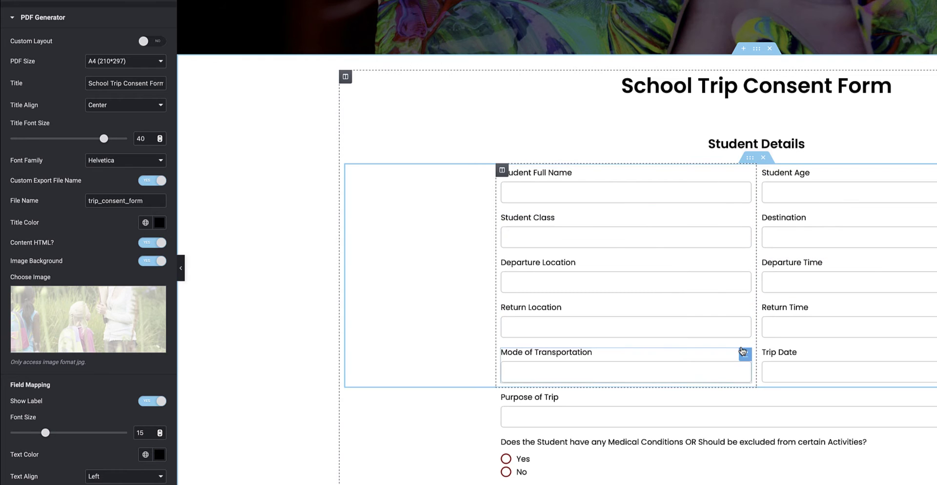
pyautogui.scroll(-10, 742, 354)
pyautogui.scroll(-6, 741, 354)
pyautogui.scroll(-2, 723, 313)
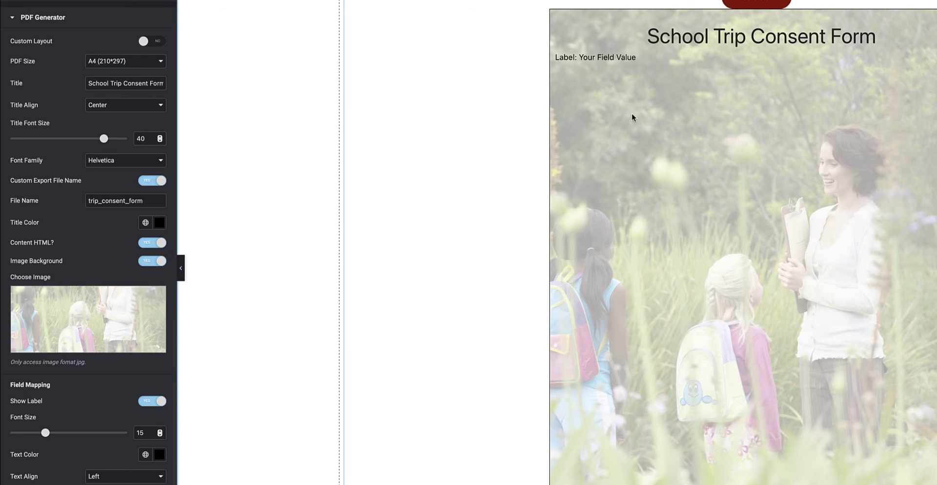
# Close the PDF preview and scroll through the live Consent Form page.
pyautogui.click(640, 396)
pyautogui.scroll(5, 640, 394)
pyautogui.scroll(1, 632, 273)
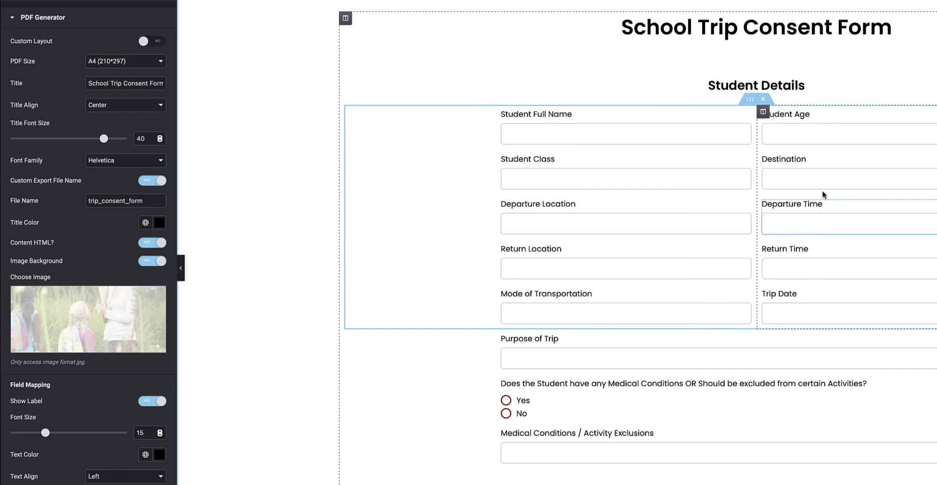
pyautogui.scroll(-3, 763, 344)
pyautogui.scroll(-7, 764, 344)
pyautogui.scroll(-8, 764, 343)
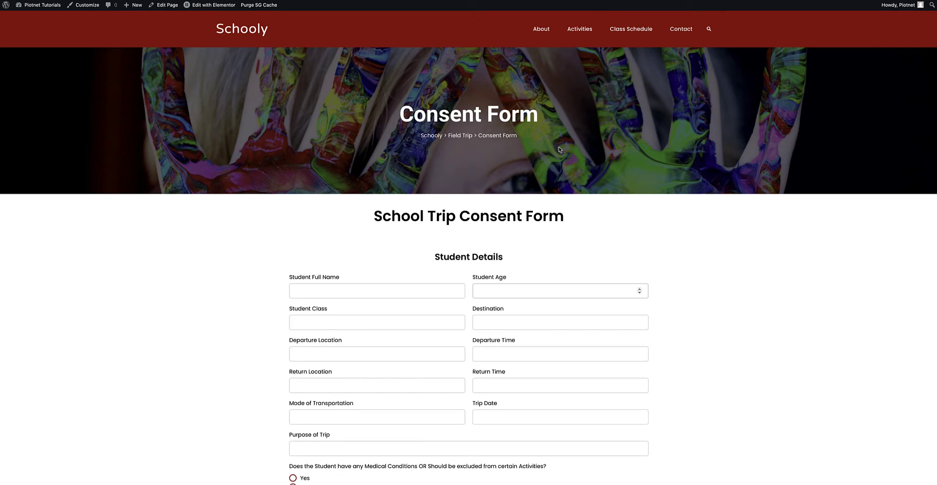
# Enter student Jamie Doe's details and trip info: Location A 12:00 PM, Location B 7:00 PM, Bus, August 26, 2021.
pyautogui.click(292, 292)
pyautogui.write('Jamie Doe')
pyautogui.hotkey('ctrl', 'a')
pyautogui.write('88BSomewhereLocation A12:00 PMLocation B7:00 PM')
pyautogui.scroll(-2, 317, 349)
pyautogui.write('BusAugust 26, 2021Field Trip')
# Answer No to medical conditions, and enter parent John Doe and emergency contact Jane Doe.
pyautogui.click(292, 381)
pyautogui.write('None')
pyautogui.scroll(-3, 317, 349)
pyautogui.write('John DoeFather0501234567john@example.com')
pyautogui.scroll(-2, 468, 244)
pyautogui.write('Jane DoeMother0501234568')
pyautogui.scroll(-1, 468, 341)
pyautogui.write('jane@example.com')
# Tick consent, sign, date it August 22, 2021, and submit the form.
pyautogui.click(292, 304)
pyautogui.moveTo(318, 348); pyautogui.dragTo(427, 354)
pyautogui.write('August 22, 2021')
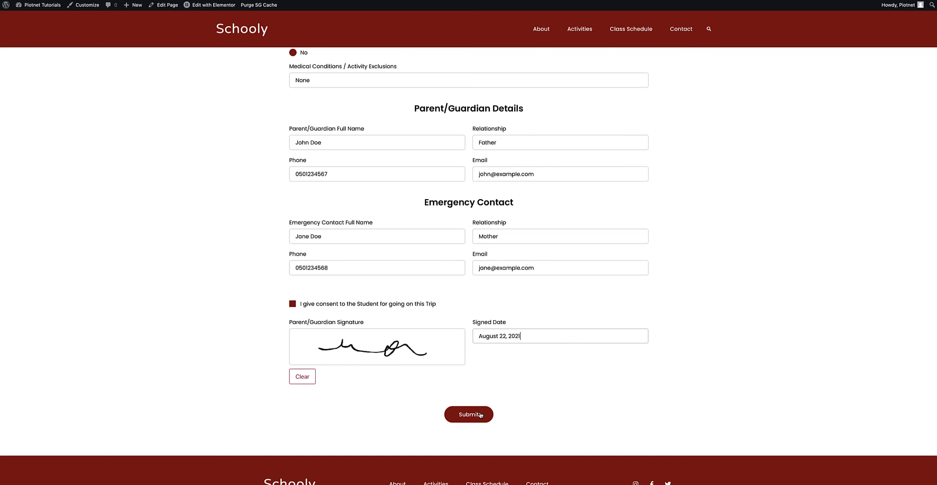
pyautogui.click(480, 414)
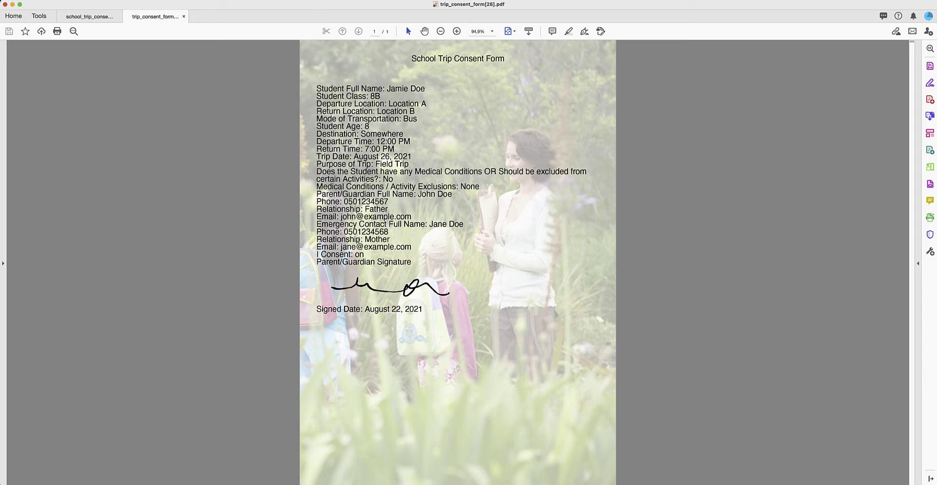
# Switch to the school_trip_consent tab to view the blank template.
pyautogui.click(100, 17)
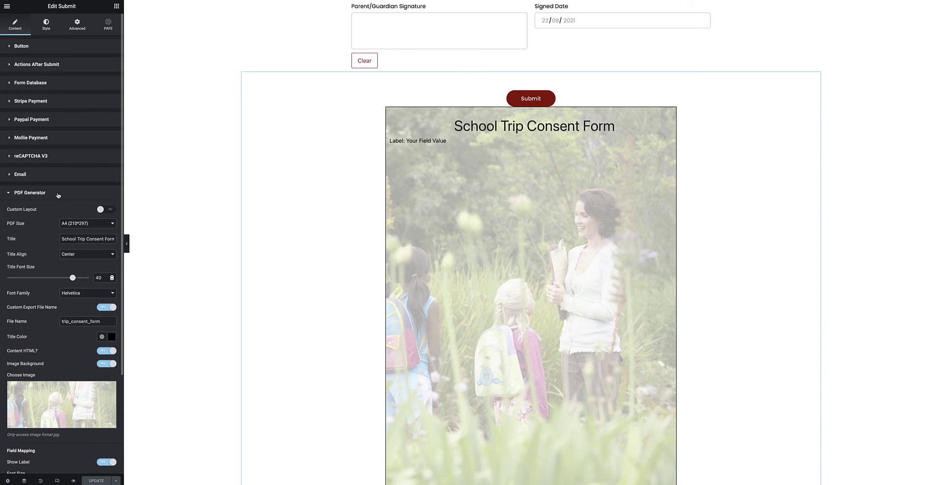
# Turn on Custom Layout in the PDF Generator settings.
pyautogui.scroll(-2, 58, 195)
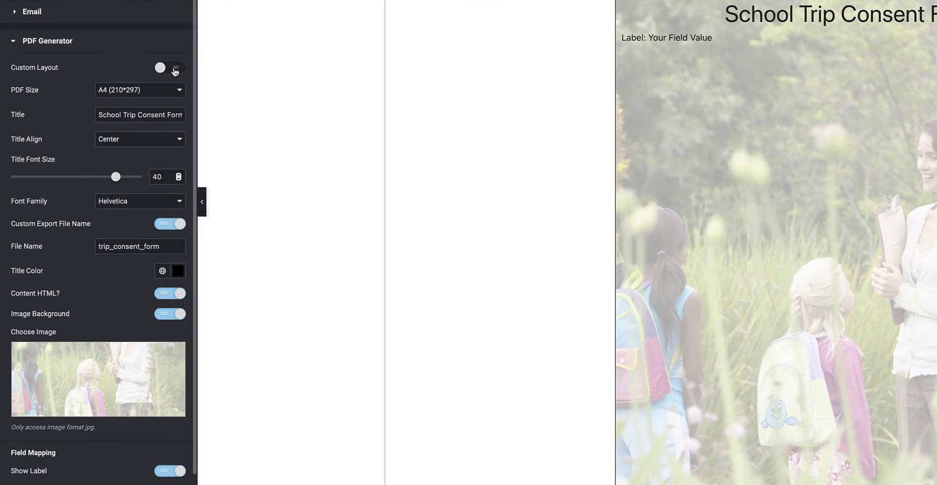
pyautogui.click(175, 71)
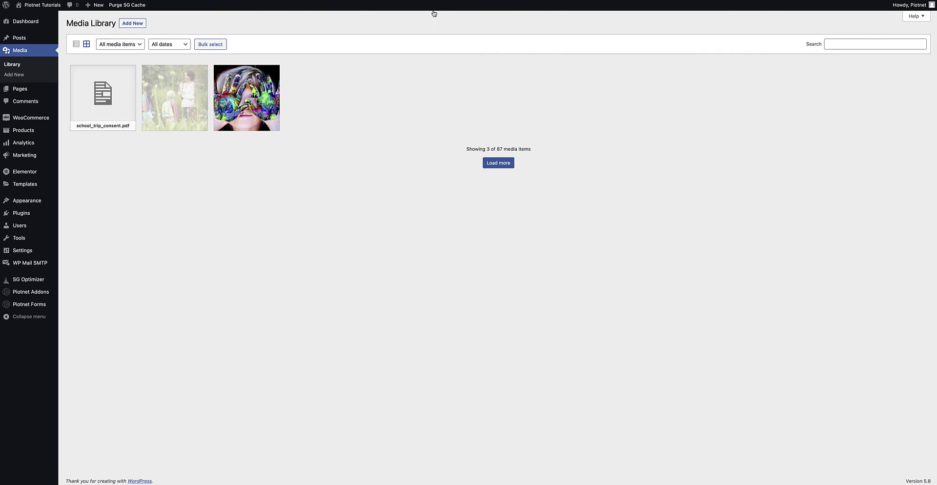
# Copy the file URL of school_trip_consent.pdf from its Media Library details.
pyautogui.click(114, 110)
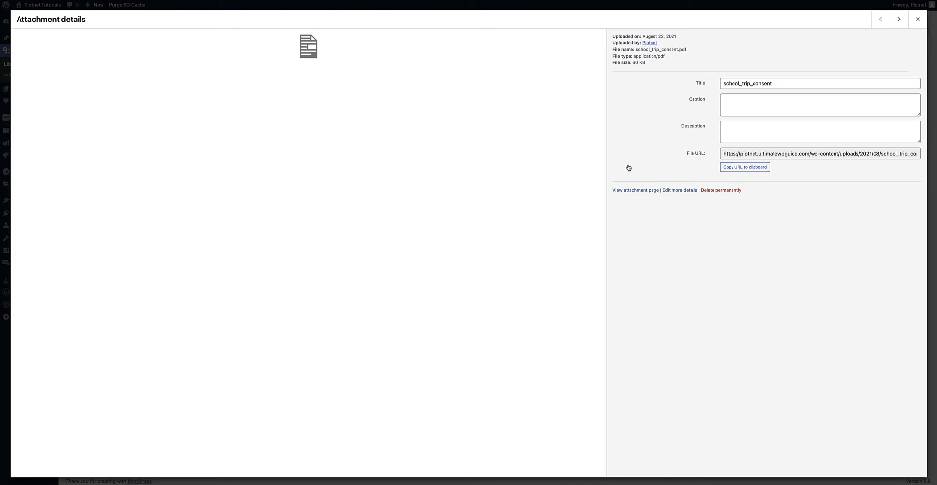
pyautogui.click(745, 167)
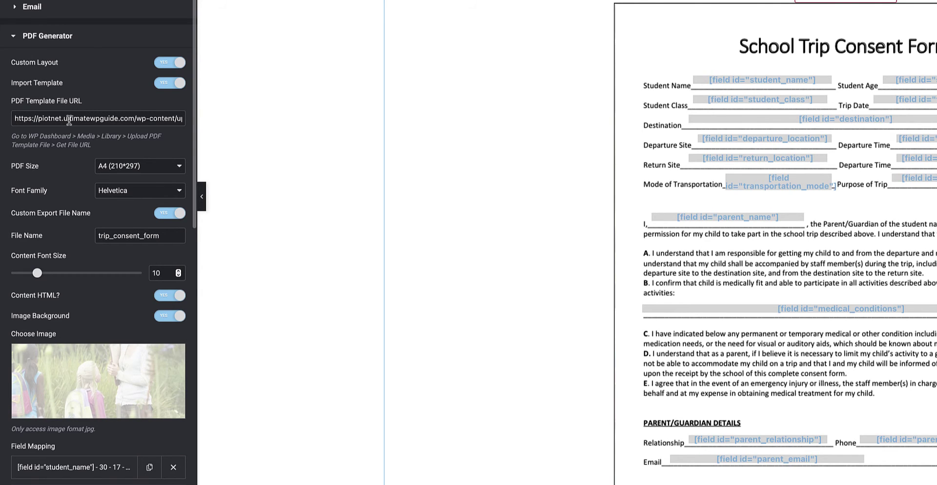
pyautogui.scroll(-3, 76, 152)
pyautogui.scroll(-2, 76, 152)
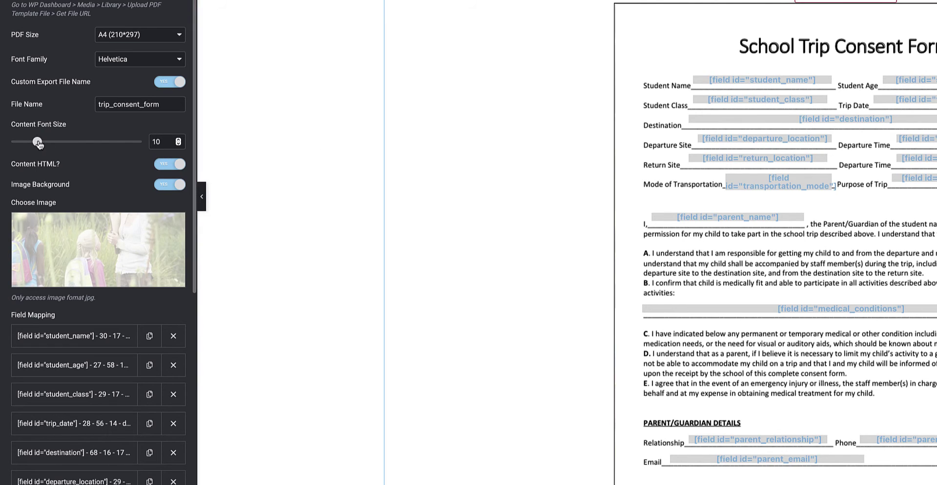
pyautogui.moveTo(37, 142); pyautogui.dragTo(40, 141)
pyautogui.scroll(-1, 156, 142)
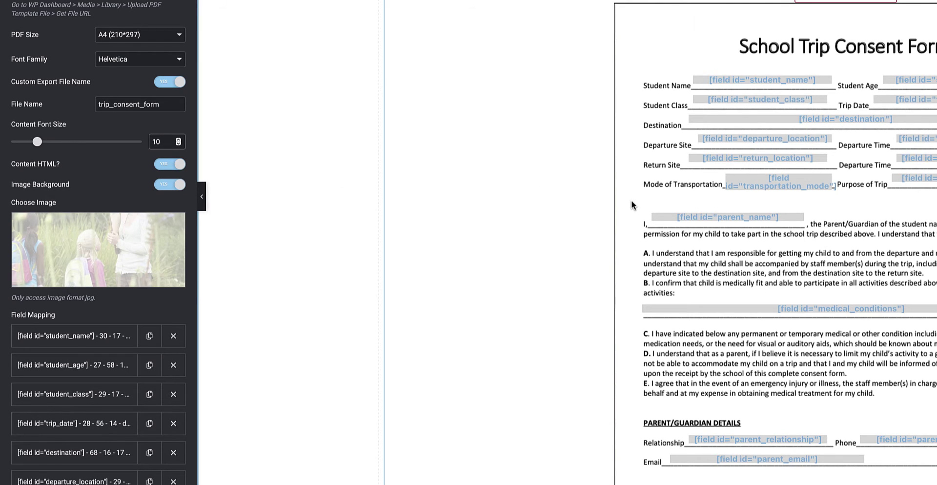
pyautogui.scroll(-1, 117, 192)
pyautogui.scroll(-3, 116, 191)
pyautogui.scroll(-2, 117, 190)
pyautogui.scroll(-1, 103, 97)
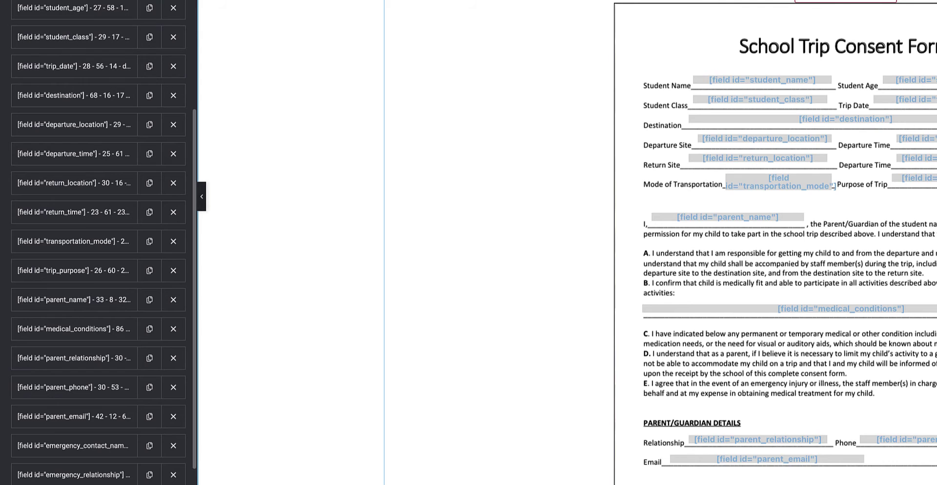
pyautogui.scroll(-4, 97, 254)
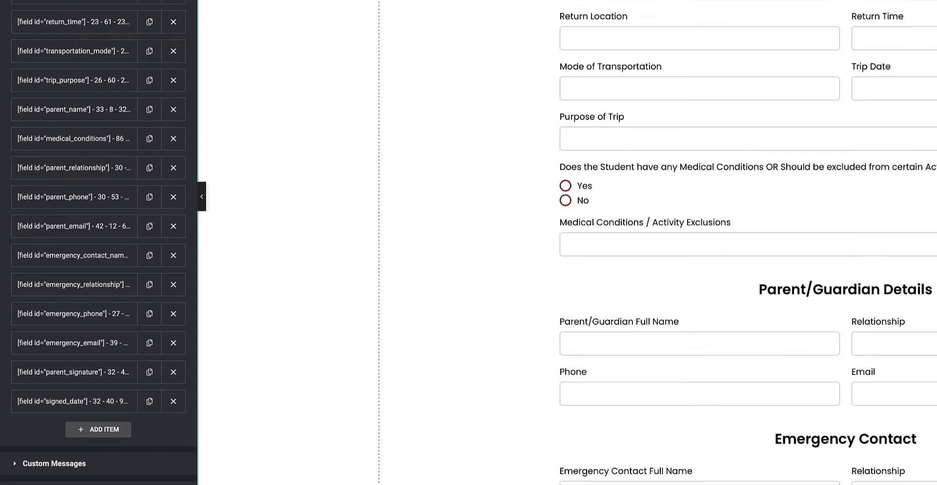
pyautogui.scroll(-5, 781, 219)
pyautogui.scroll(-8, 813, 268)
pyautogui.scroll(-4, 854, 271)
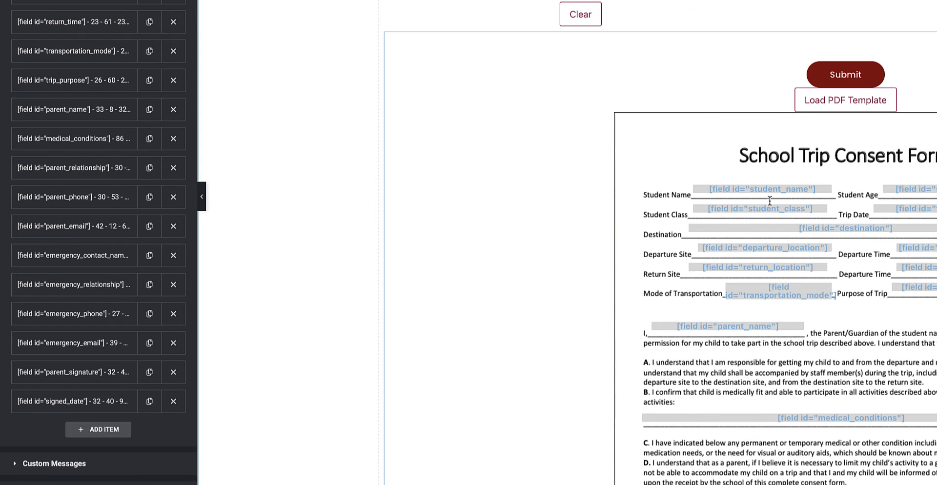
# Expand the student_name mapping's position settings in PDF Generator.
pyautogui.scroll(3, 149, 120)
pyautogui.scroll(4, 103, 94)
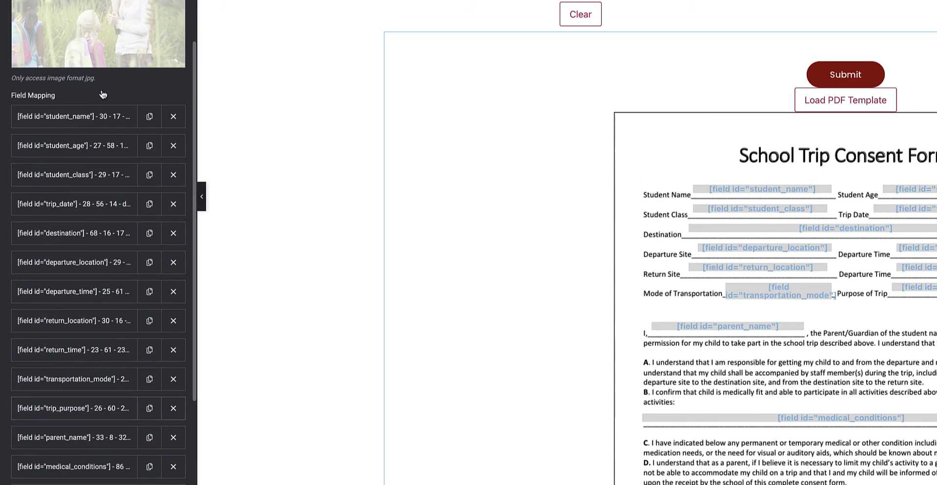
pyautogui.click(81, 118)
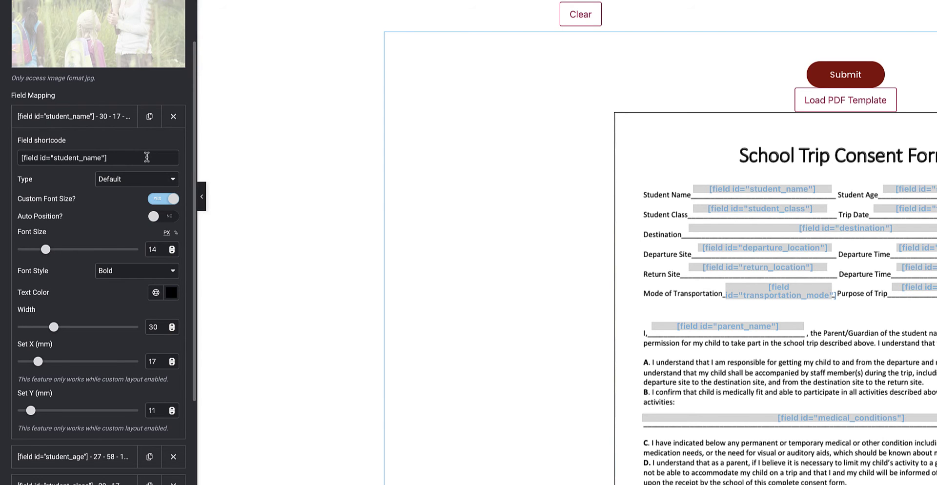
# Select Student Full Name's shortcode [field id="student_name"] to compare with its PDF mapping.
pyautogui.scroll(10, 674, 134)
pyautogui.scroll(4, 674, 134)
pyautogui.scroll(4, 672, 126)
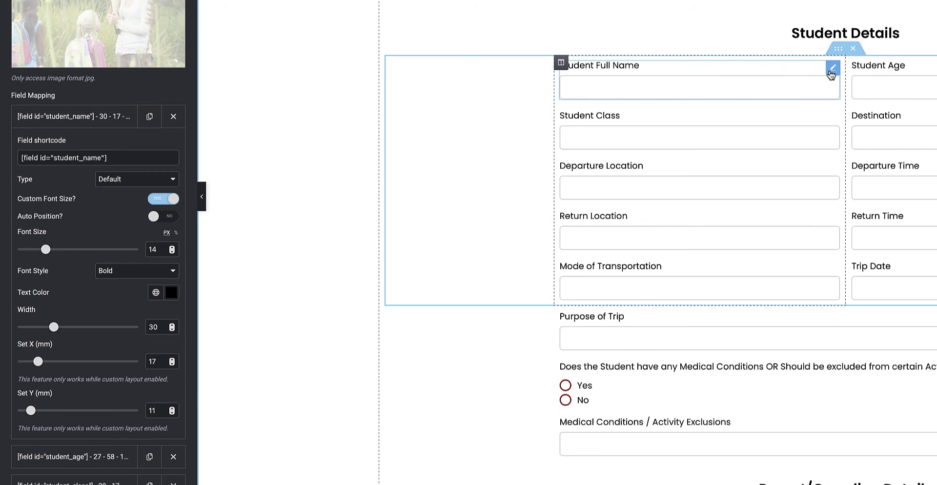
pyautogui.click(833, 68)
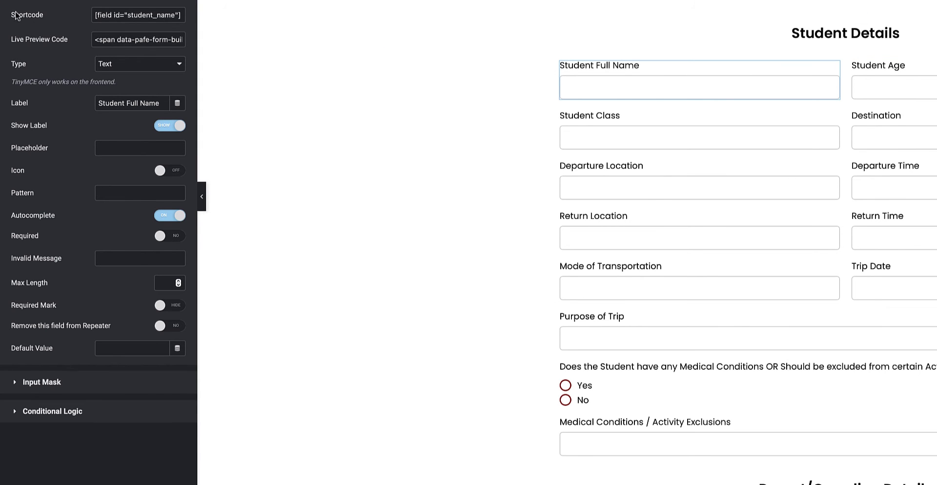
pyautogui.moveTo(96, 15); pyautogui.dragTo(182, 16)
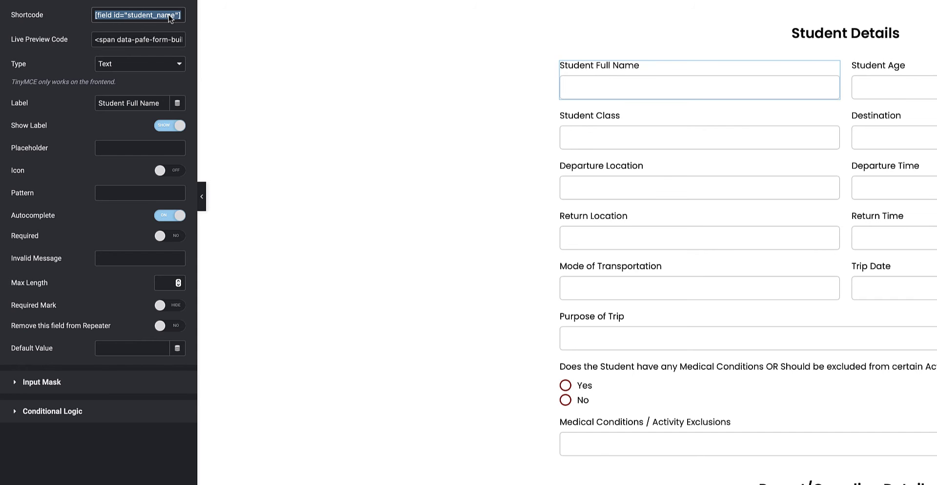
pyautogui.scroll(-5, 640, 205)
pyautogui.scroll(-10, 640, 205)
pyautogui.scroll(-5, 640, 205)
pyautogui.scroll(-10, 97, 244)
pyautogui.scroll(3, 776, 244)
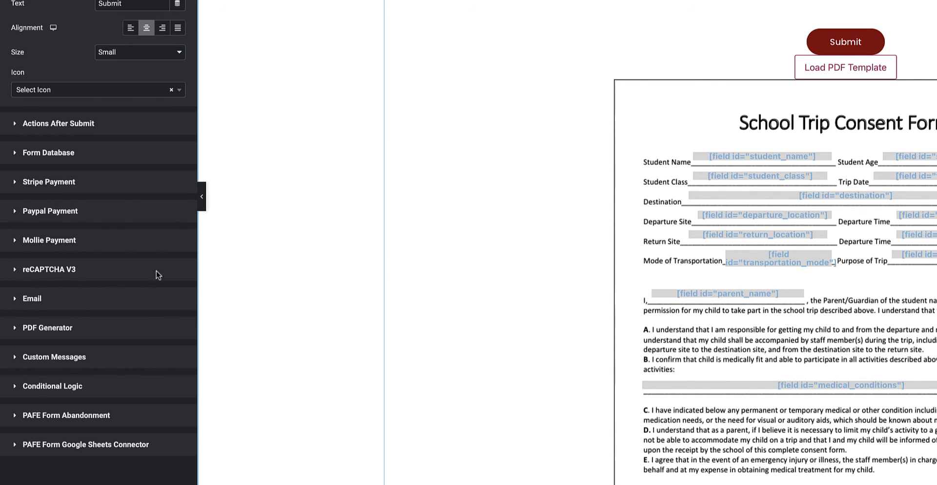
# Expand student_name in PDF Field Mapping and keep its Type on Default.
pyautogui.click(78, 333)
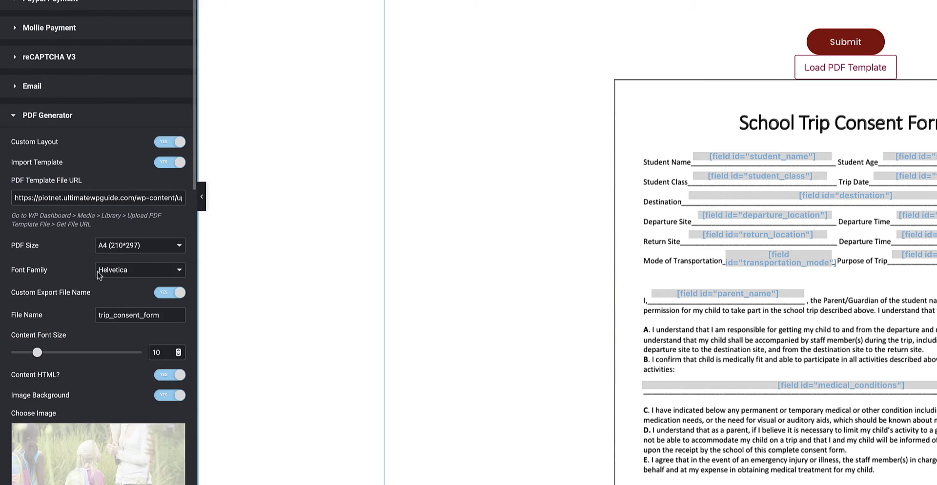
pyautogui.scroll(-8, 104, 266)
pyautogui.scroll(-2, 104, 266)
pyautogui.click(99, 50)
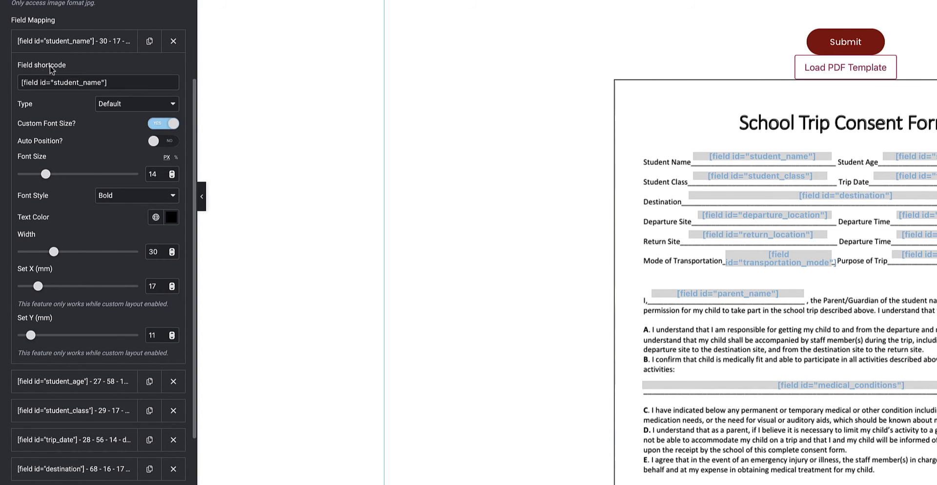
pyautogui.click(138, 106)
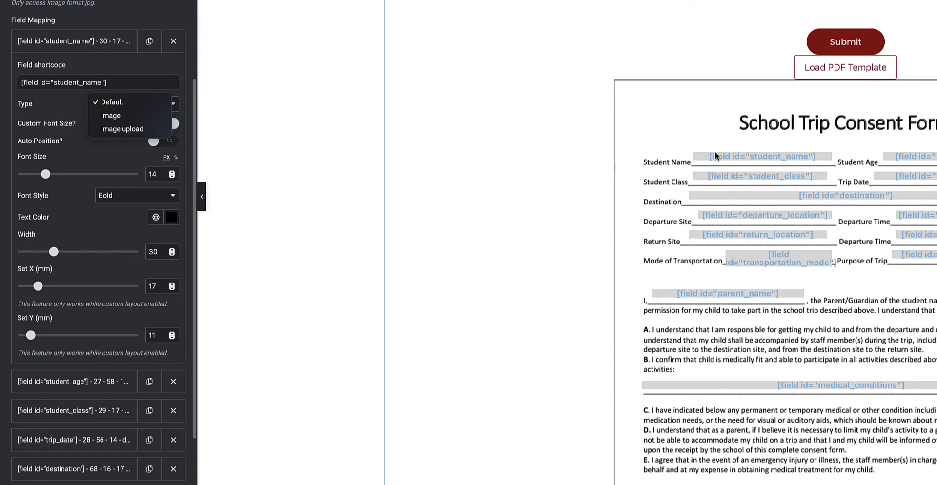
pyautogui.click(96, 153)
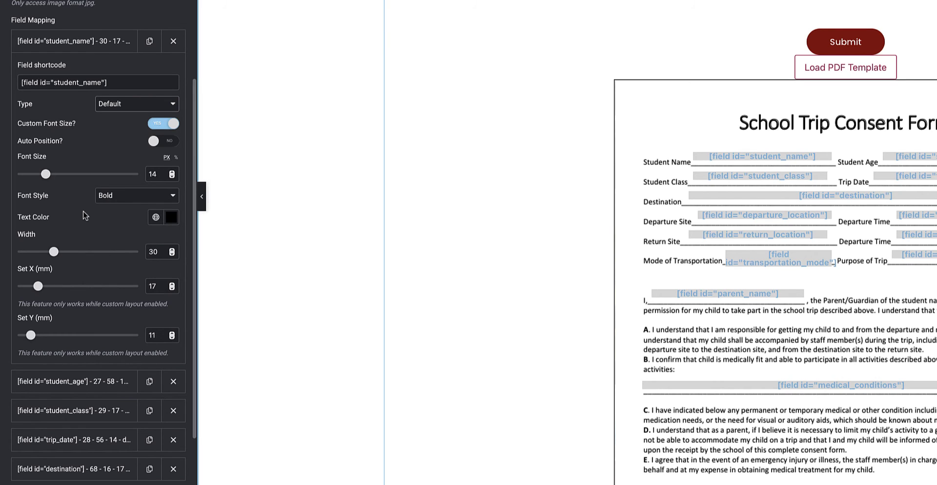
# Widen the student_name area to 31, keeping it at X 17 mm, Y 11 mm.
pyautogui.scroll(-1, 84, 215)
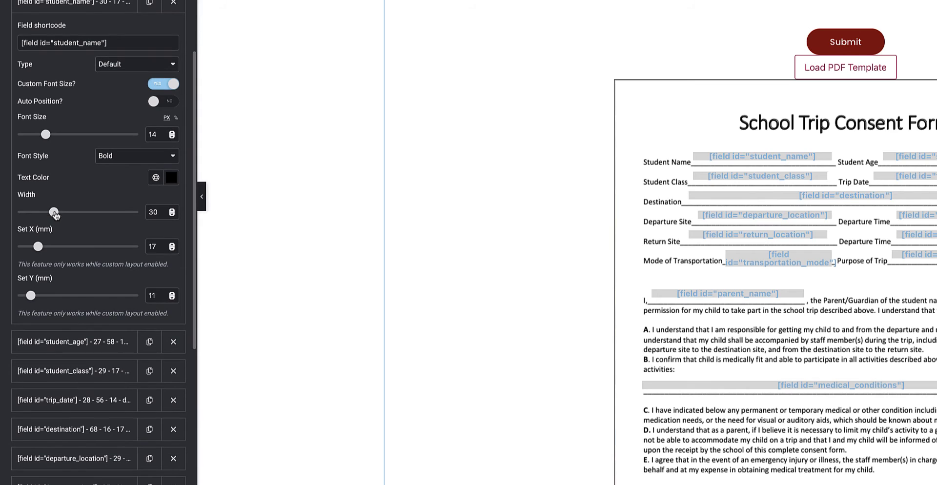
pyautogui.moveTo(54, 210)
pyautogui.mouseDown()
pyautogui.moveTo(69, 216)
pyautogui.moveTo(56, 218)
pyautogui.mouseUp()
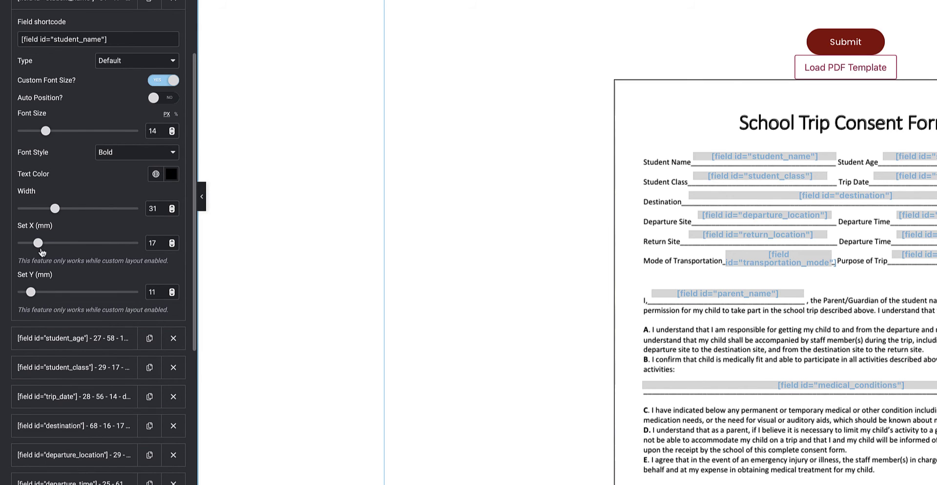
pyautogui.moveTo(38, 247)
pyautogui.mouseDown()
pyautogui.moveTo(22, 247)
pyautogui.moveTo(40, 250)
pyautogui.mouseUp()
pyautogui.moveTo(30, 292); pyautogui.dragTo(31, 292)
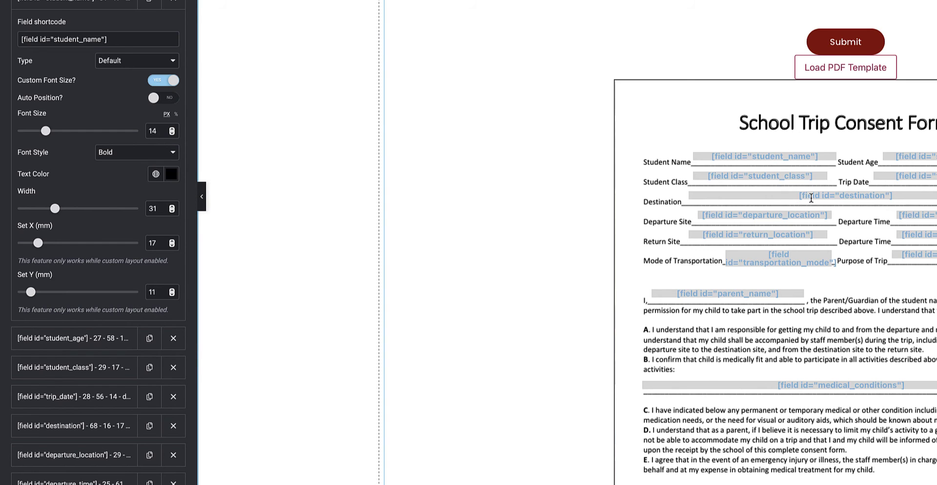
# Expand the parent_signature mapping and confirm its Type is Image.
pyautogui.scroll(-3, 81, 206)
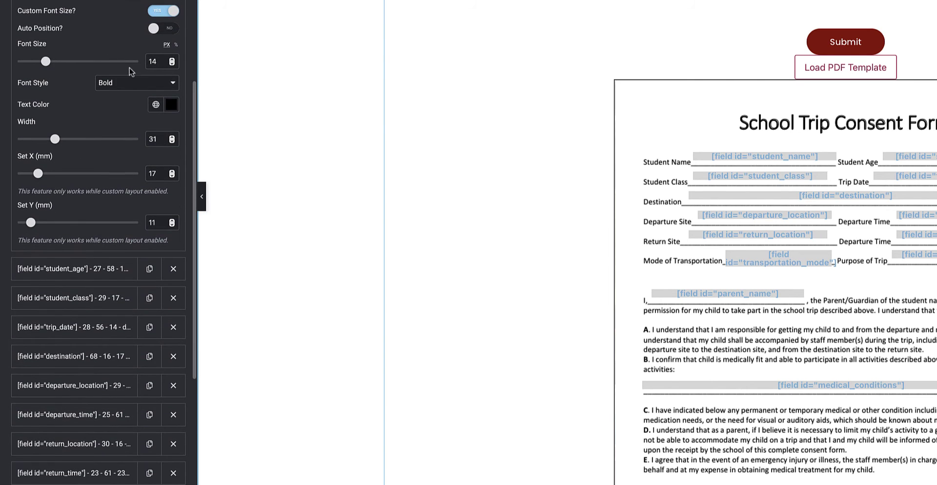
pyautogui.scroll(-10, 81, 206)
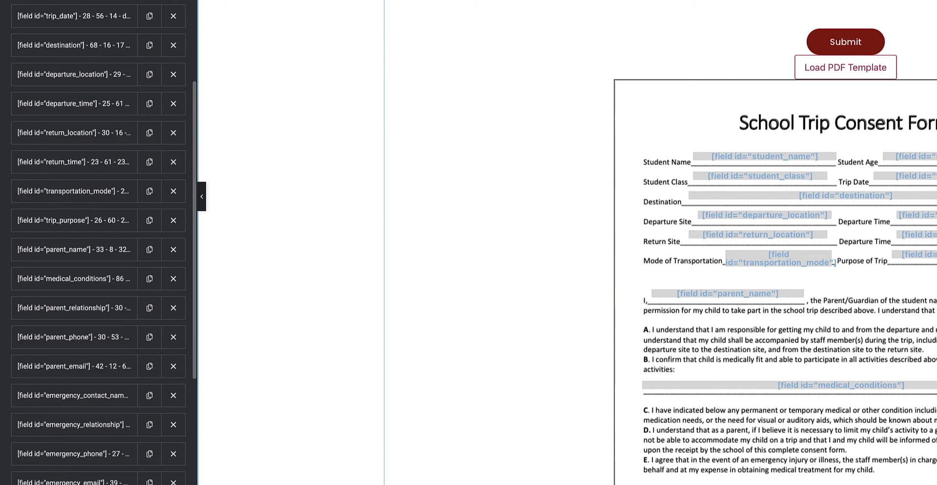
pyautogui.scroll(10, 80, 206)
pyautogui.scroll(-10, 81, 206)
pyautogui.scroll(-5, 86, 166)
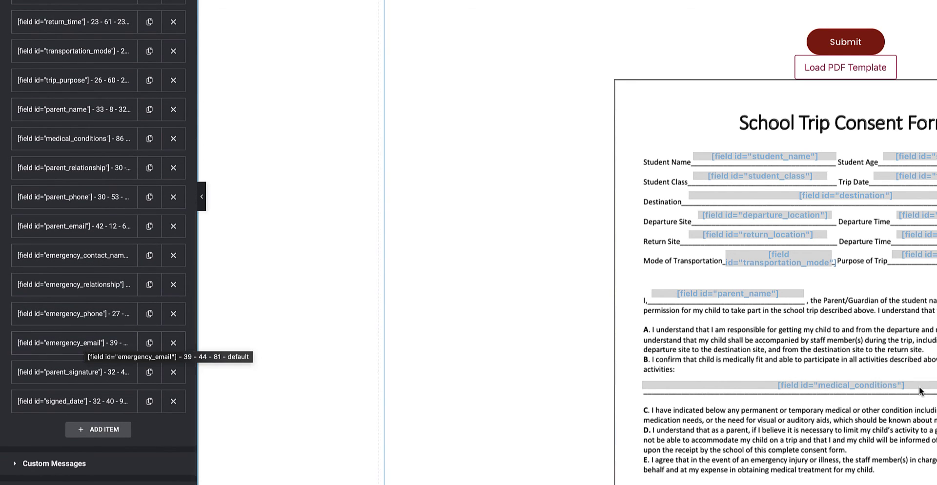
pyautogui.scroll(-8, 920, 385)
pyautogui.scroll(-1, 847, 397)
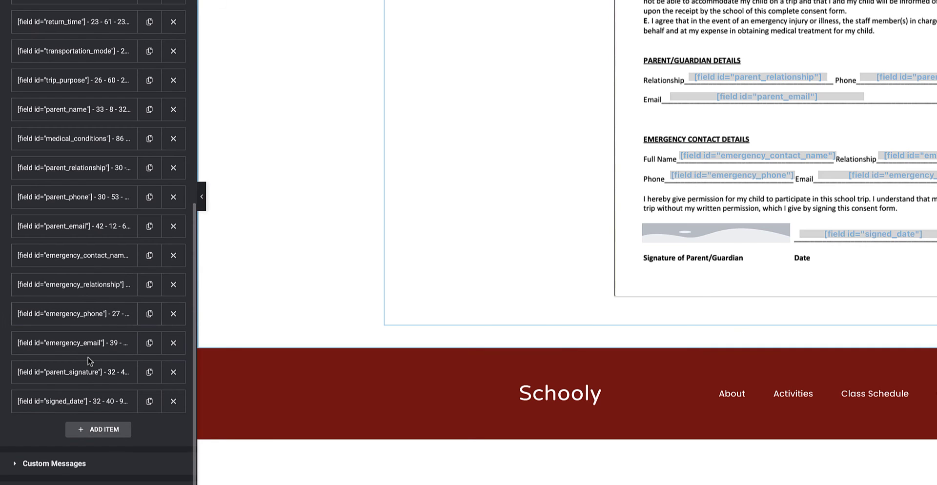
pyautogui.click(86, 373)
pyautogui.scroll(-4, 86, 375)
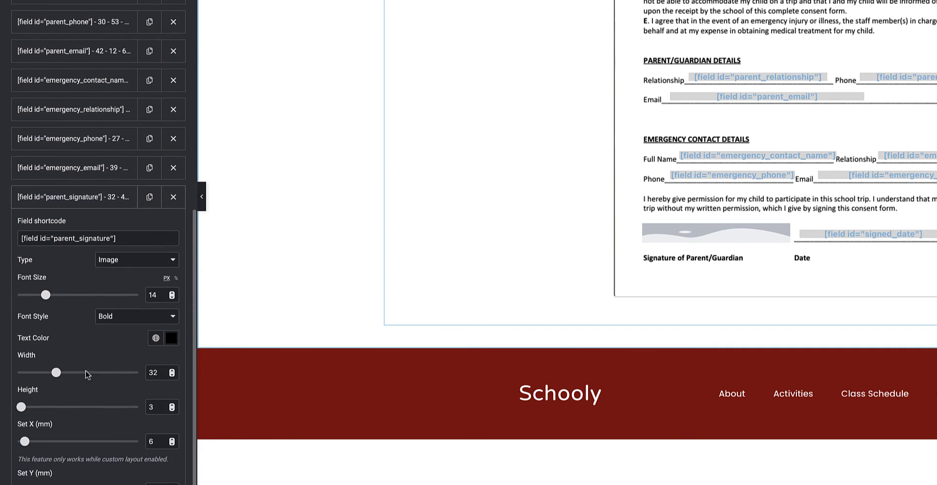
pyautogui.click(126, 264)
pyautogui.click(51, 264)
# Scroll the Elementor settings panel back to the top before going to the live page.
pyautogui.scroll(-1, 108, 264)
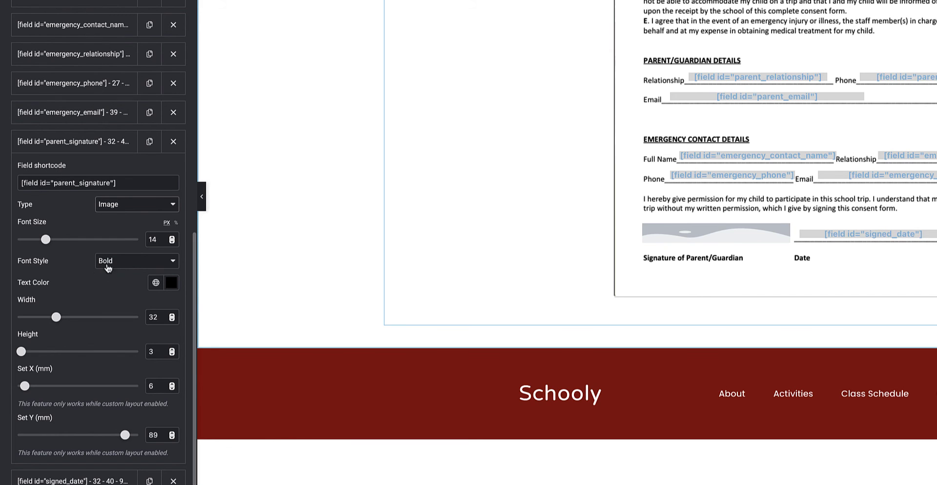
pyautogui.scroll(-2, 105, 289)
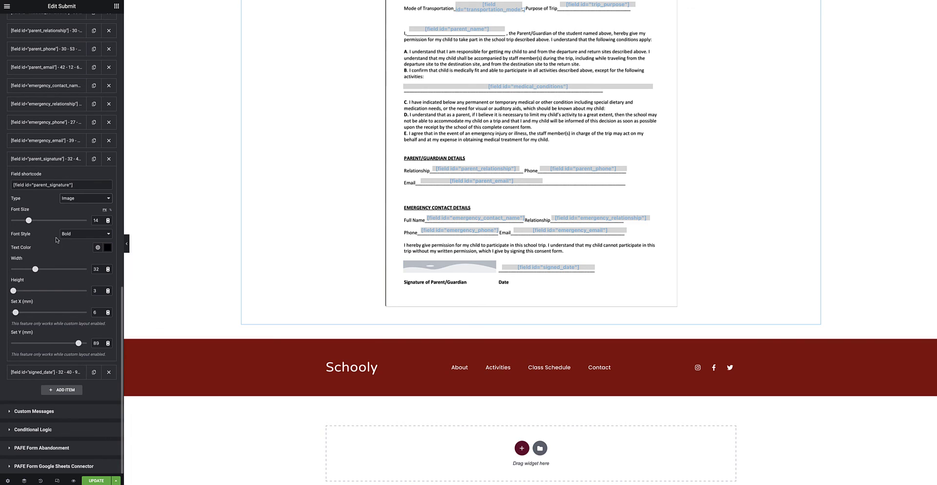
pyautogui.scroll(5, 56, 237)
pyautogui.scroll(5, 56, 237)
pyautogui.scroll(1, 55, 237)
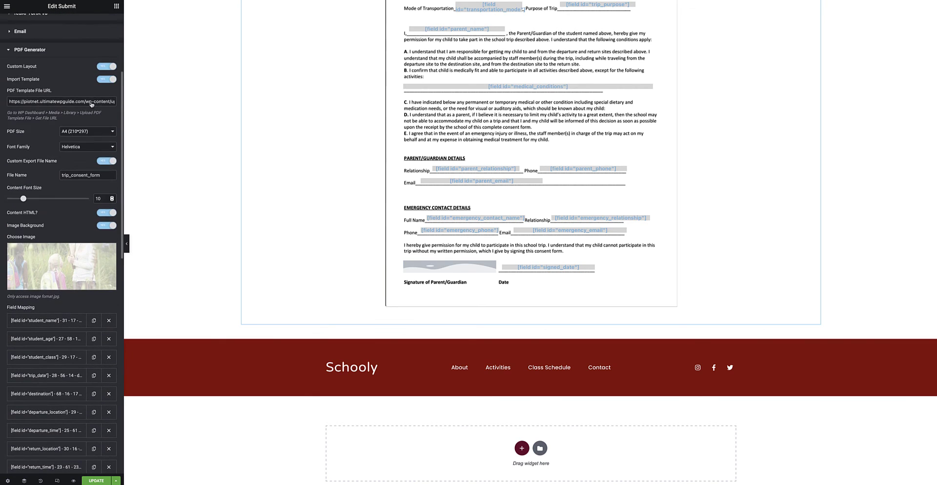
pyautogui.scroll(2, 98, 146)
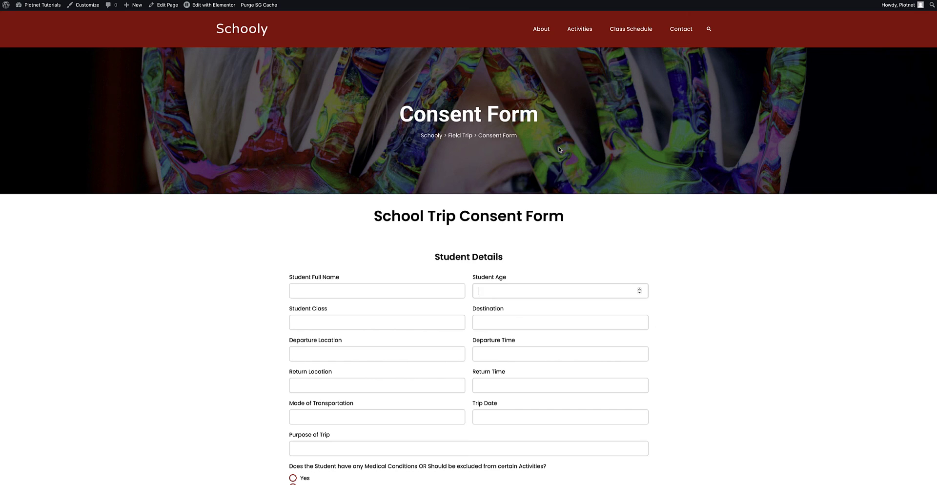
# Enter student Jamie Doe and trip details: Location A to B, 7:00 PM, Bus, August 26, 2021.
pyautogui.click(295, 292)
pyautogui.write('Jamie Doe')
pyautogui.write('88BSomewhereLocation A')
pyautogui.click(511, 354)
pyautogui.write('Location B7:00 PMBusAugust 26, 2021Field Trip')
# Enter medical 'None' plus parent contacts John Doe and Jane Doe with phones and emails.
pyautogui.click(293, 381)
pyautogui.write('NoneJohn DoeFather0501234567john@example.com')
pyautogui.scroll(-2, 439, 317)
pyautogui.write('Jane DoeMother0501234568')
pyautogui.scroll(-1, 386, 321)
pyautogui.write('jane@example.com')
# Tick consent, draw the signature, date it August 22, 2021, and submit the form.
pyautogui.click(292, 304)
pyautogui.moveTo(318, 348); pyautogui.dragTo(426, 354)
pyautogui.write('August 22, 2021')
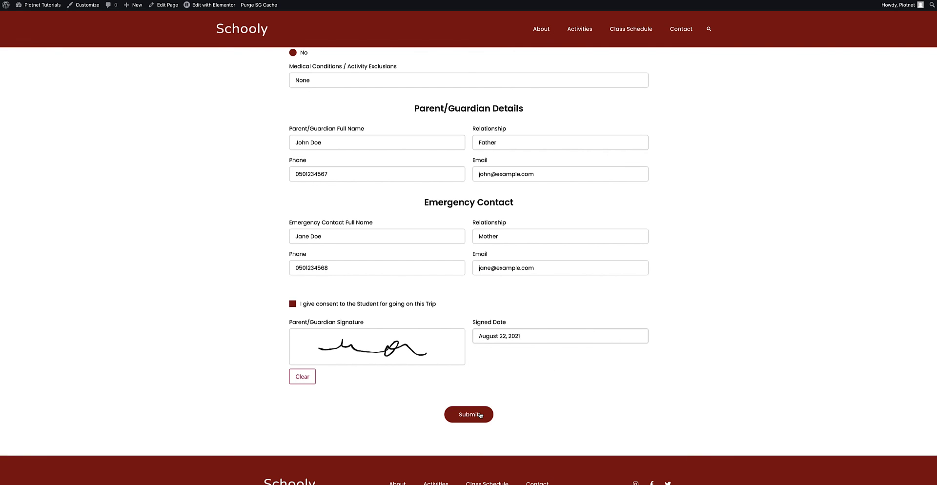
pyautogui.click(481, 415)
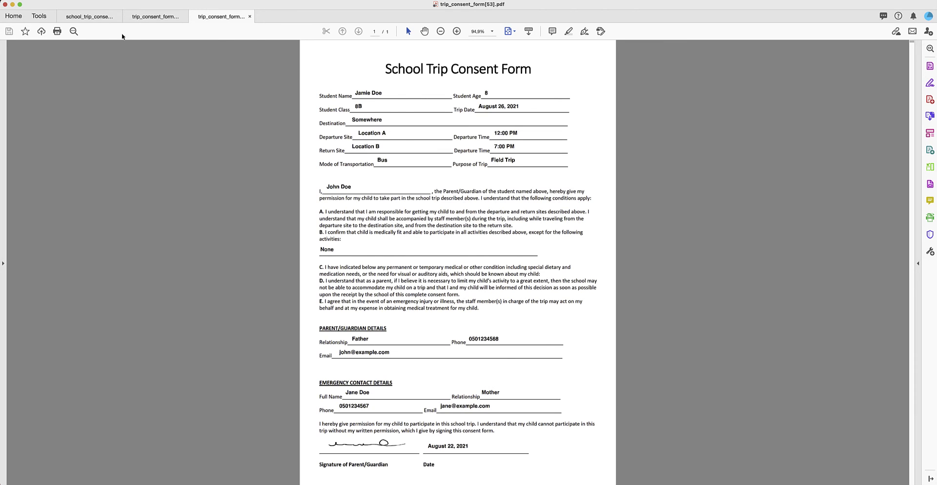
pyautogui.click(102, 18)
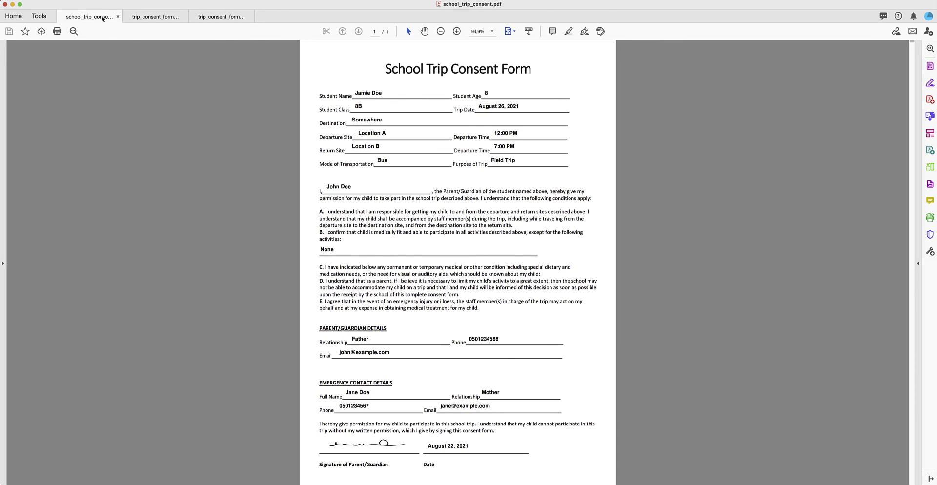
pyautogui.click(210, 18)
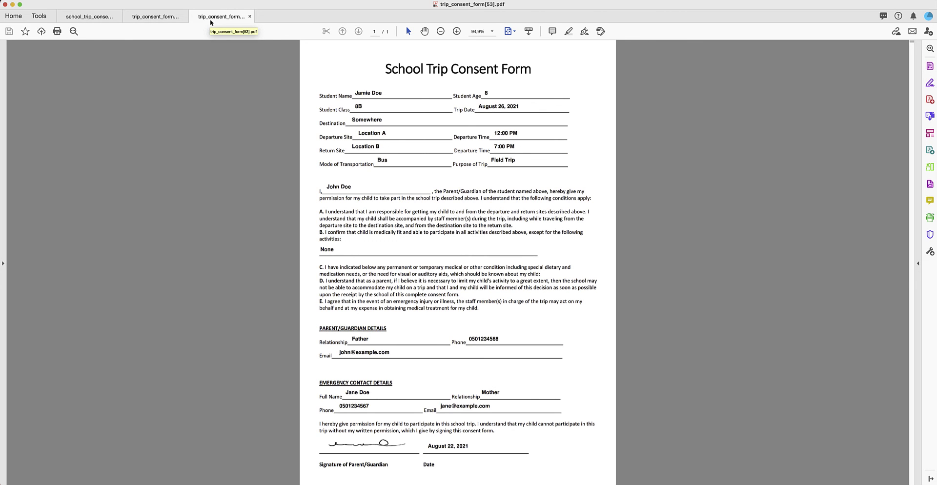
pyautogui.click(155, 17)
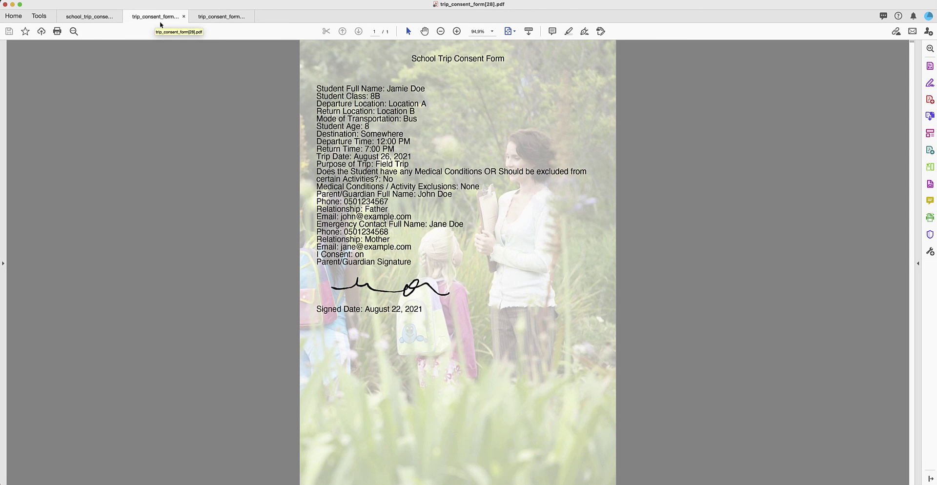
pyautogui.click(220, 17)
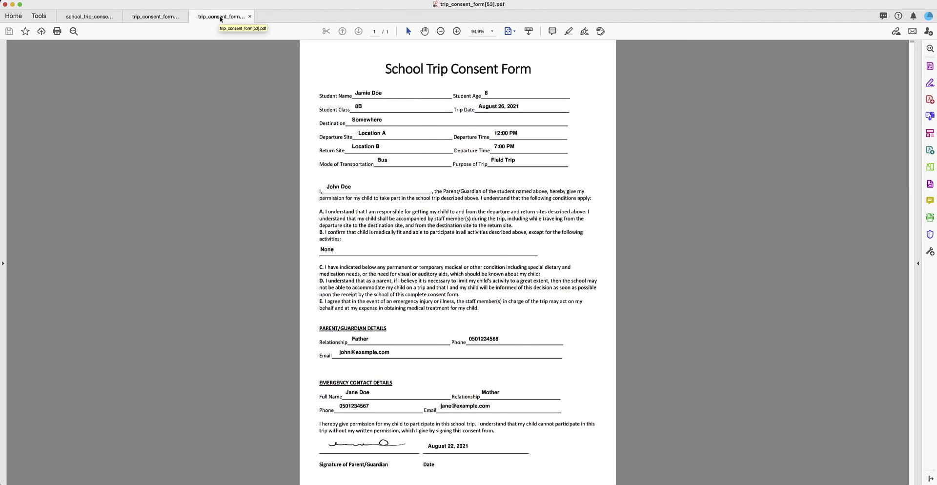